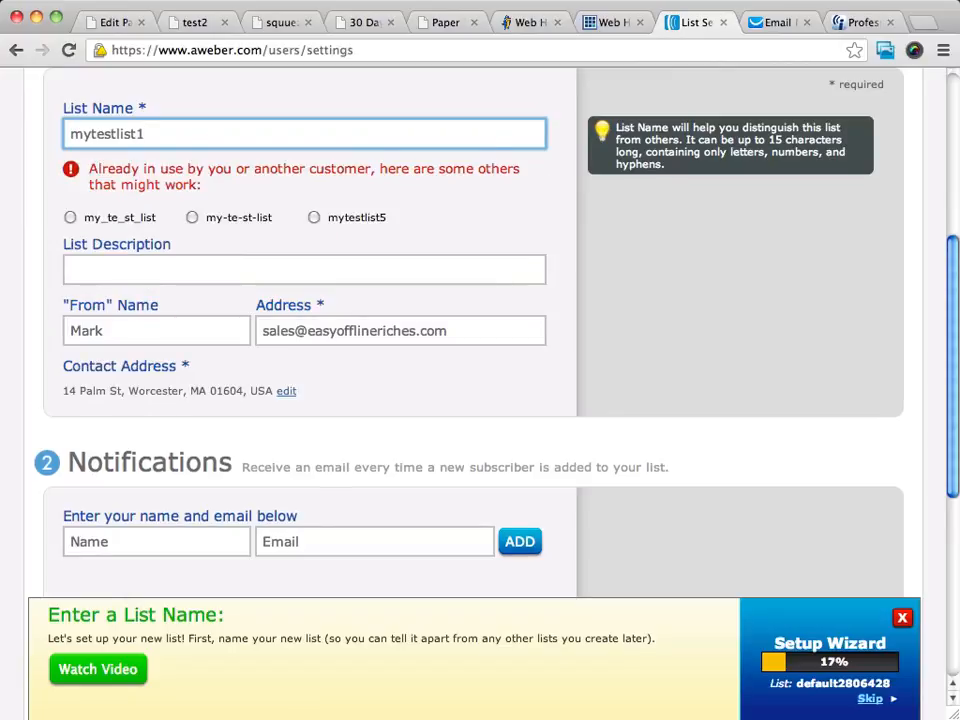
- Enter 'My test list test' as the list description
{"action": "type", "text": "00"}
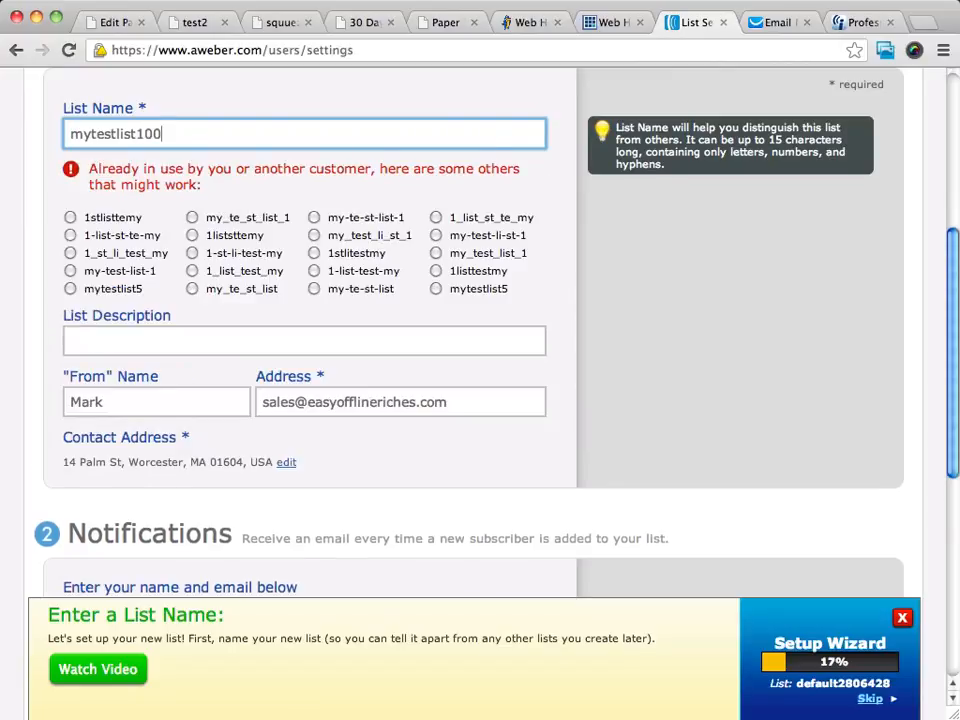
{"action": "mouse_move", "coordinate": [229, 222]}
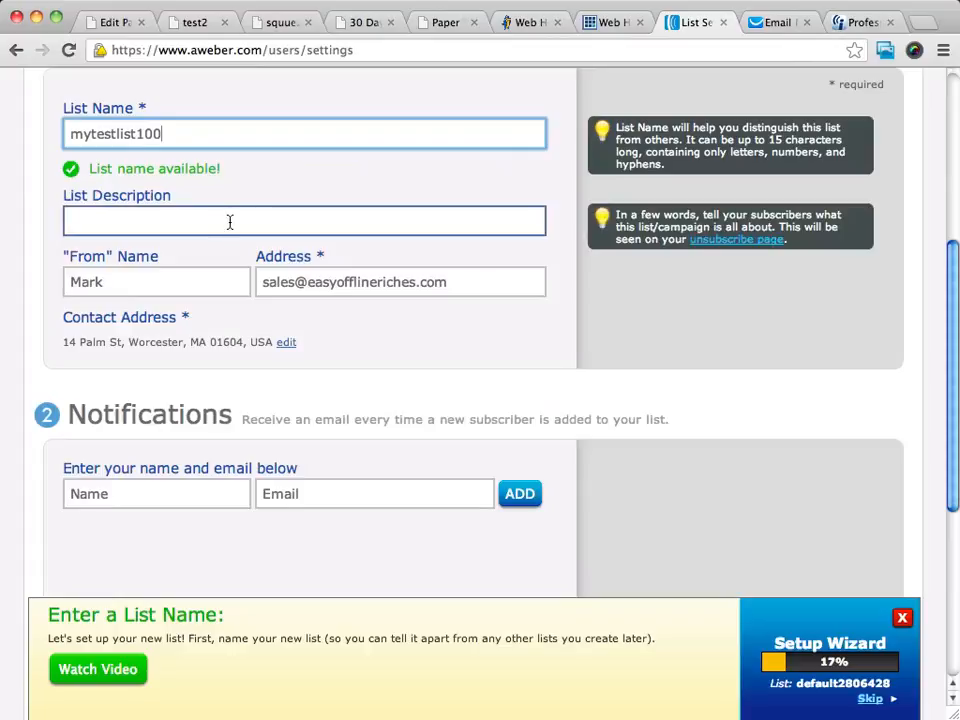
{"action": "left_click", "coordinate": [140, 218]}
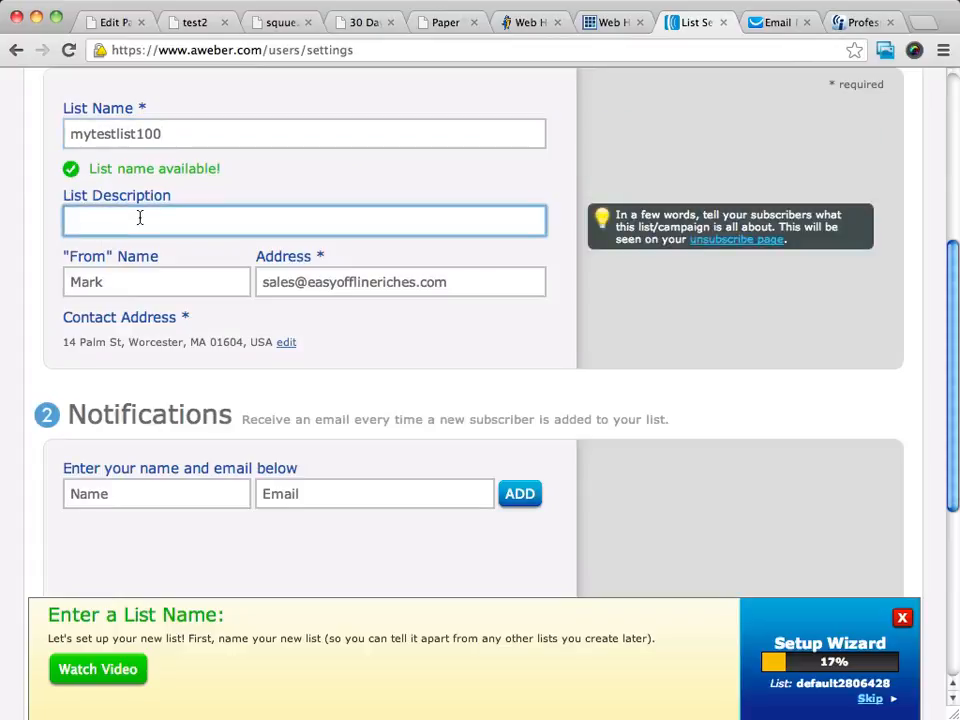
{"action": "type", "text": "My test list test"}
{"action": "left_click", "coordinate": [122, 274]}
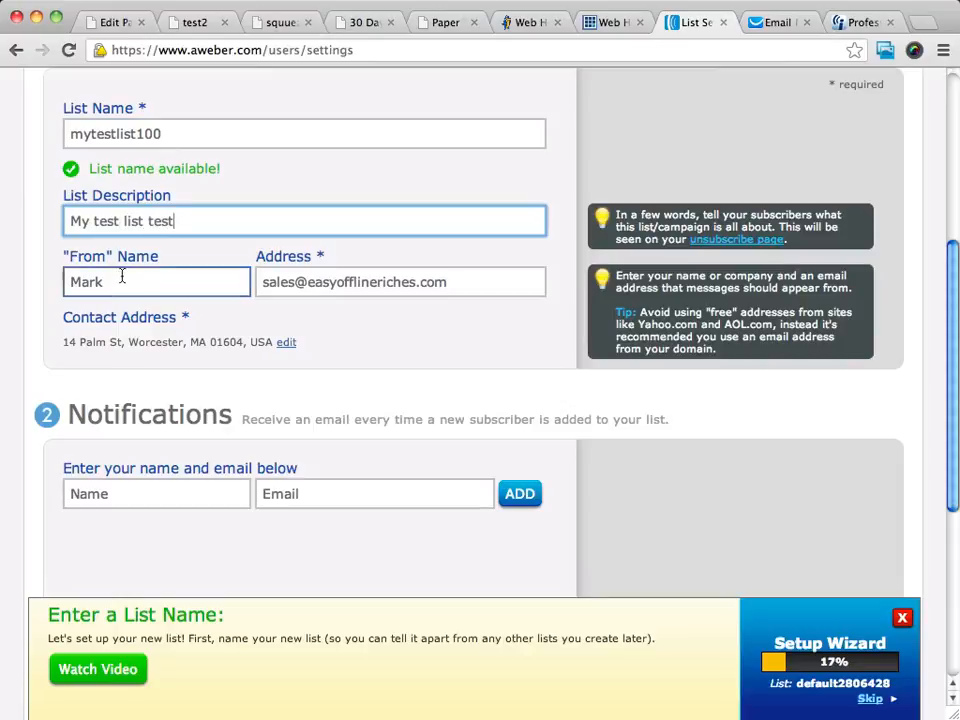
{"action": "left_click", "coordinate": [377, 281]}
{"action": "left_click", "coordinate": [281, 233]}
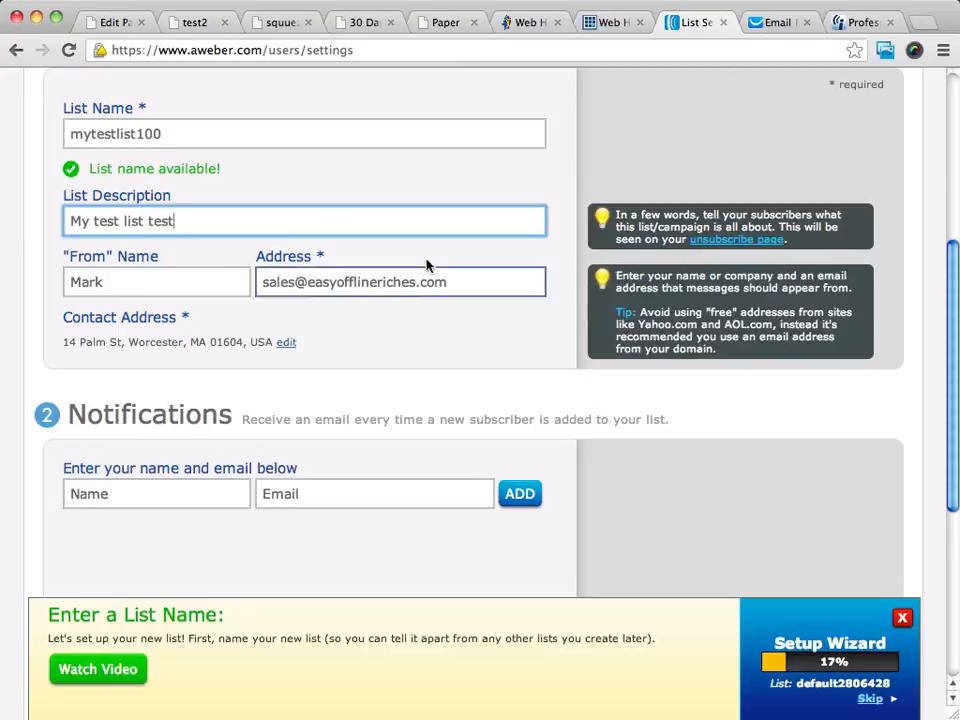
- Save the list's basic settings
{"action": "scroll", "coordinate": [424, 261], "scroll_direction": "down", "scroll_amount": 3}
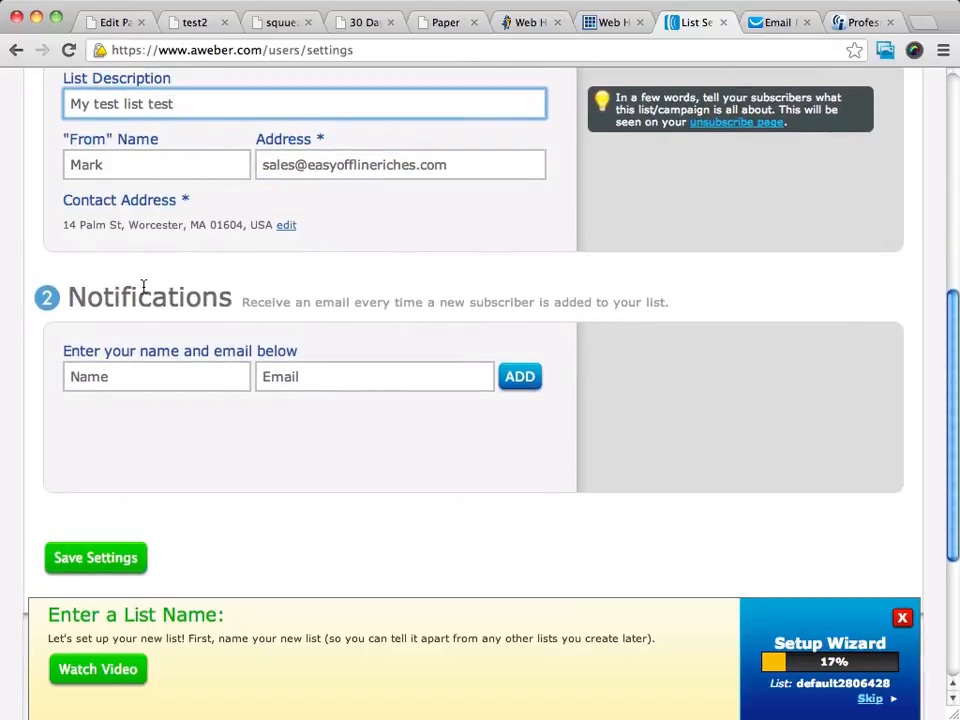
{"action": "scroll", "coordinate": [143, 286], "scroll_direction": "down", "scroll_amount": 3}
{"action": "scroll", "coordinate": [141, 212], "scroll_direction": "up", "scroll_amount": 5}
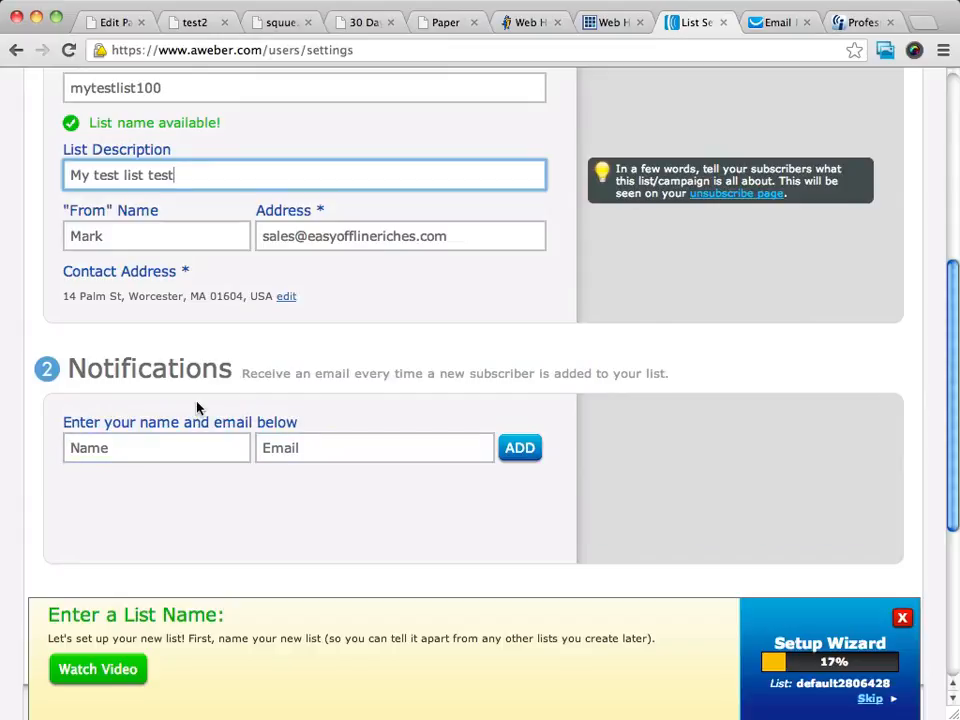
{"action": "scroll", "coordinate": [197, 407], "scroll_direction": "down", "scroll_amount": 3}
{"action": "scroll", "coordinate": [155, 441], "scroll_direction": "up", "scroll_amount": 5}
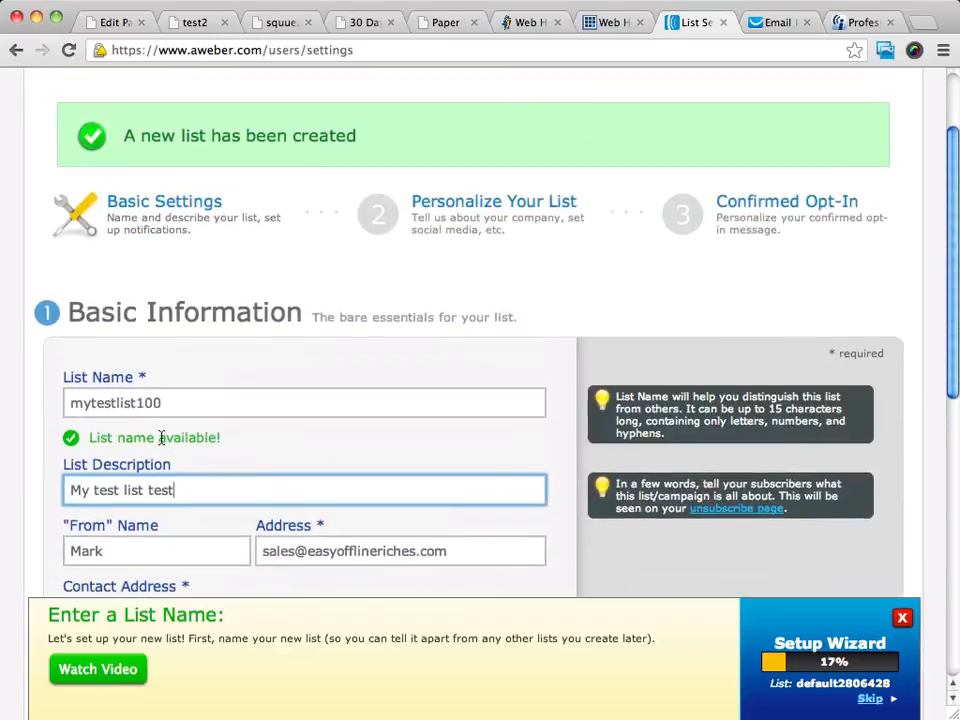
{"action": "scroll", "coordinate": [160, 441], "scroll_direction": "down", "scroll_amount": 2}
{"action": "scroll", "coordinate": [161, 439], "scroll_direction": "up", "scroll_amount": 5}
{"action": "scroll", "coordinate": [161, 439], "scroll_direction": "down", "scroll_amount": 9}
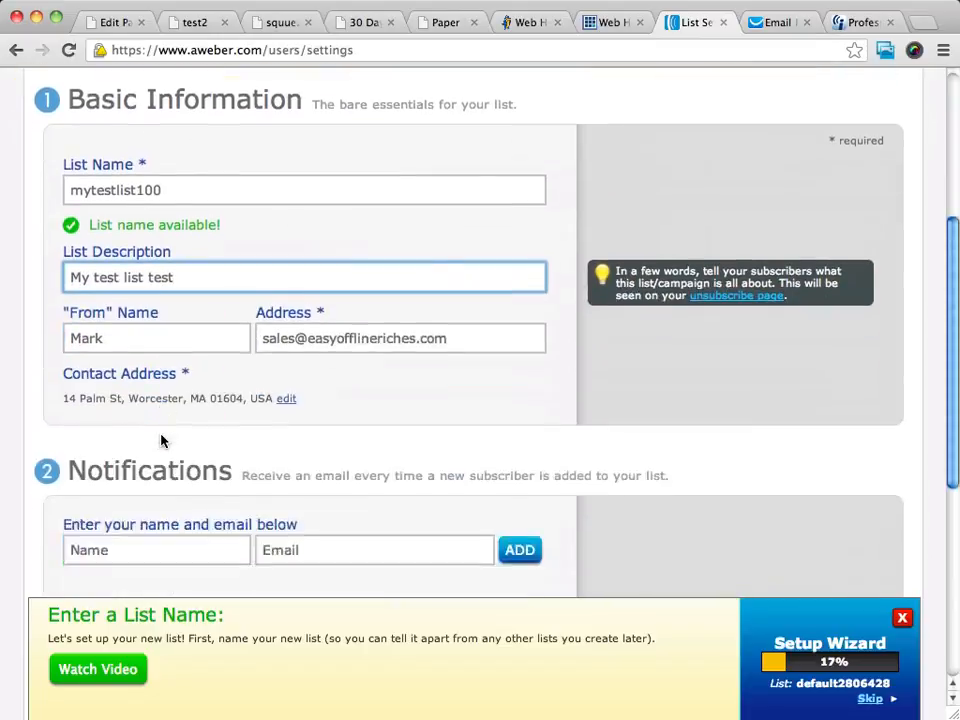
{"action": "left_click", "coordinate": [80, 521]}
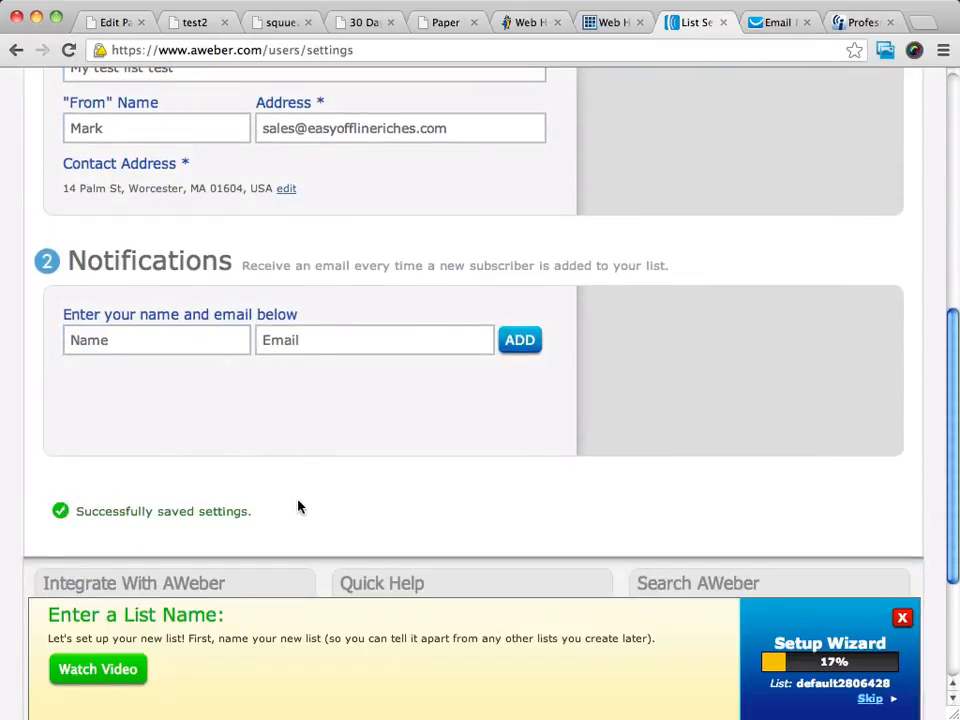
{"action": "scroll", "coordinate": [298, 507], "scroll_direction": "up", "scroll_amount": 7}
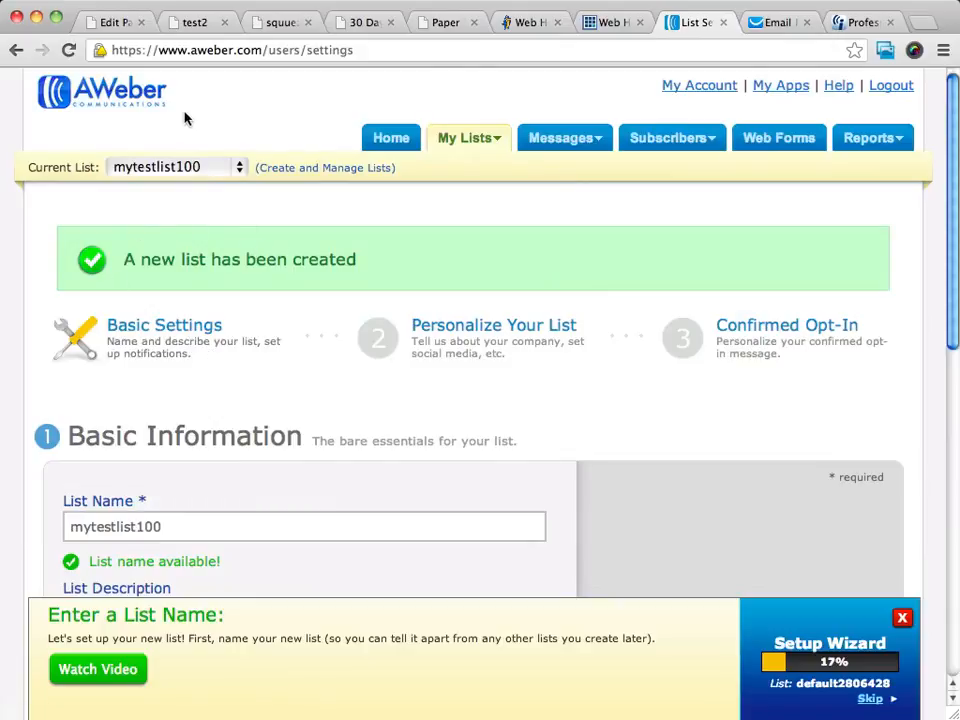
- Leave Company Name, Website URL and Email Signature blank on the Personalize Your List step
{"action": "scroll", "coordinate": [397, 260], "scroll_direction": "up", "scroll_amount": 4}
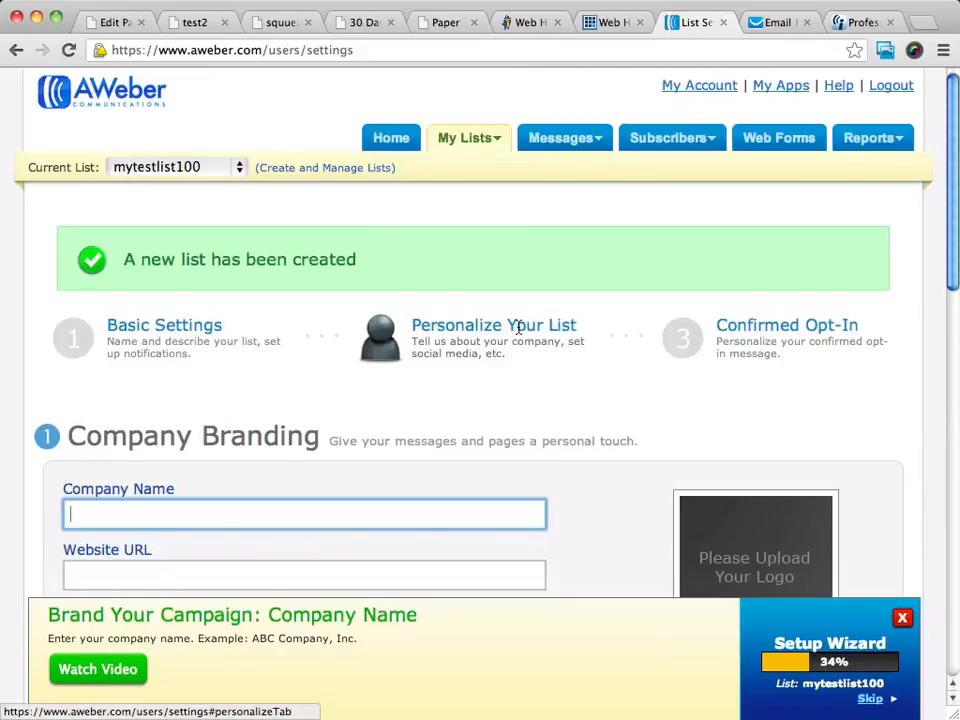
{"action": "scroll", "coordinate": [519, 327], "scroll_direction": "down", "scroll_amount": 5}
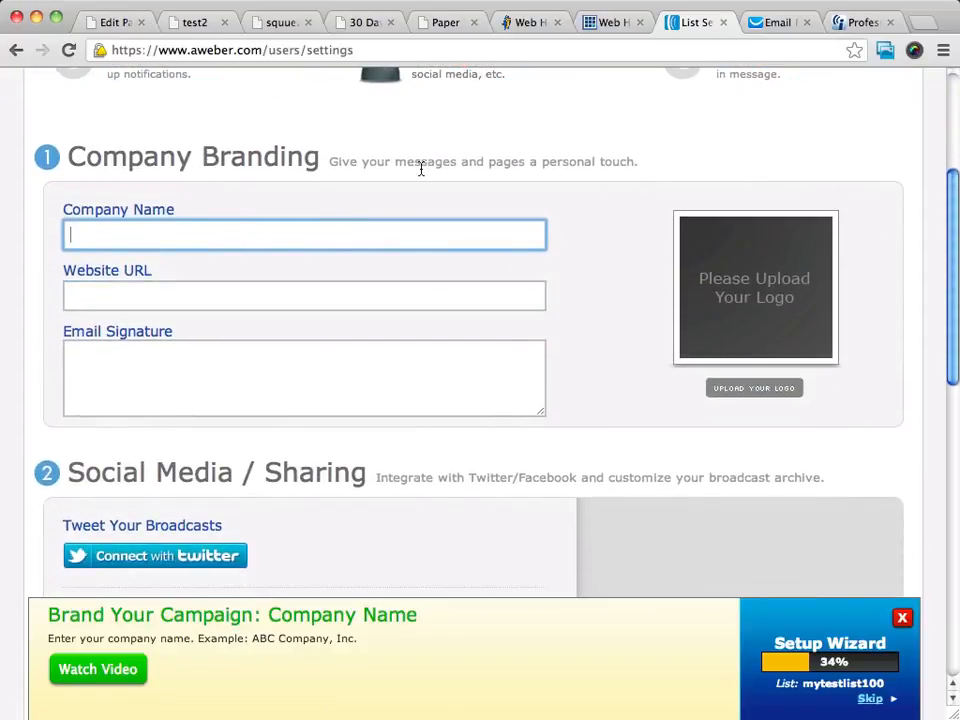
{"action": "scroll", "coordinate": [421, 170], "scroll_direction": "down", "scroll_amount": 3}
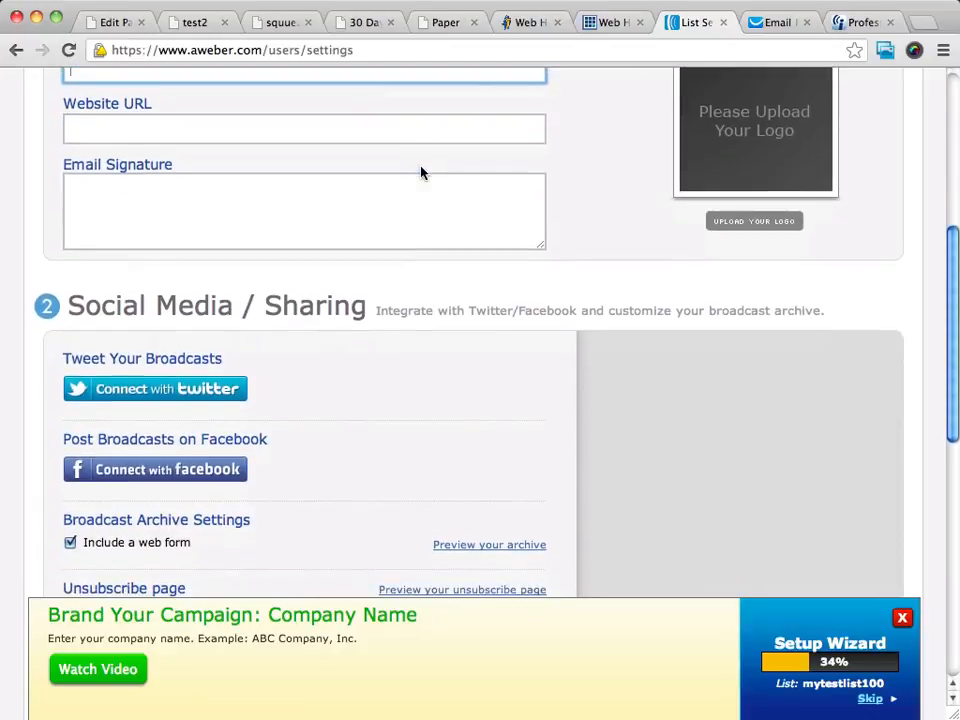
{"action": "scroll", "coordinate": [420, 170], "scroll_direction": "down", "scroll_amount": 3}
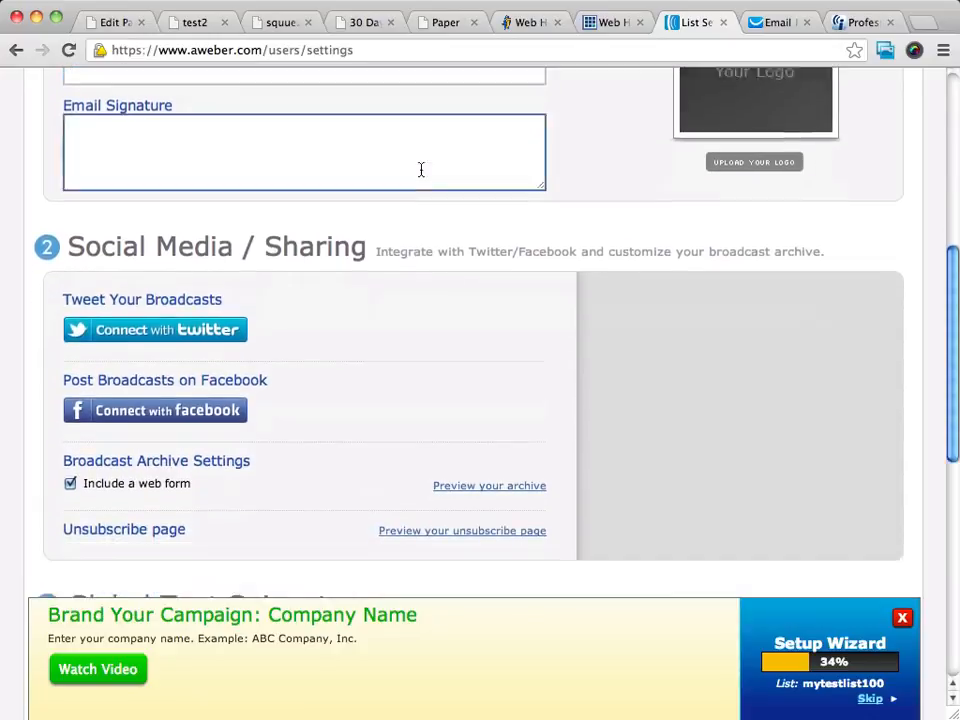
{"action": "scroll", "coordinate": [420, 168], "scroll_direction": "up", "scroll_amount": 8}
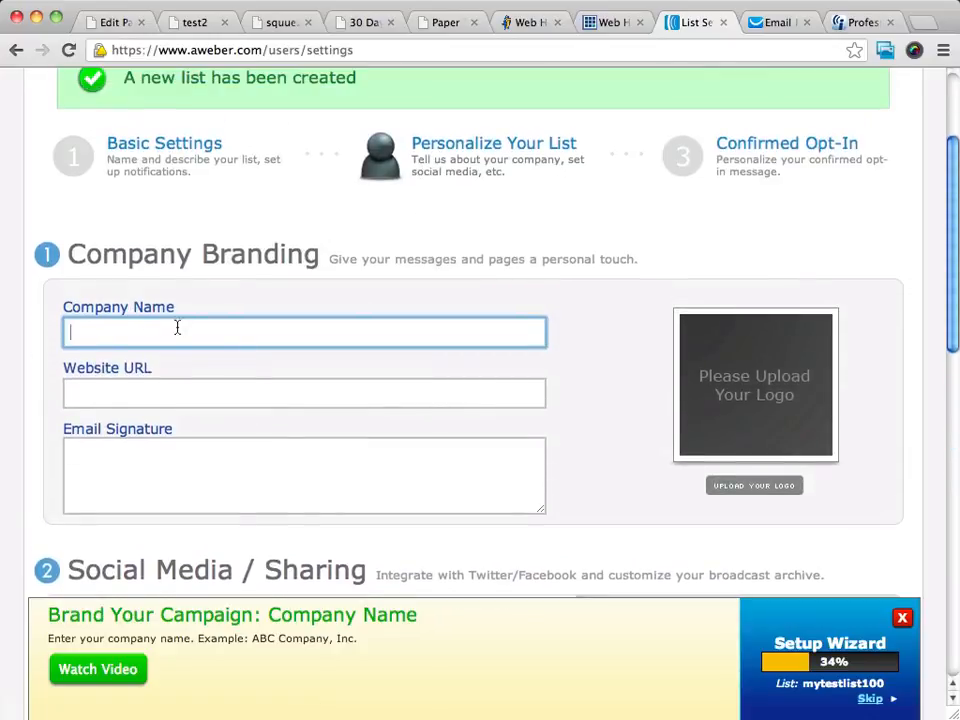
{"action": "left_click", "coordinate": [240, 390]}
{"action": "left_click", "coordinate": [277, 441]}
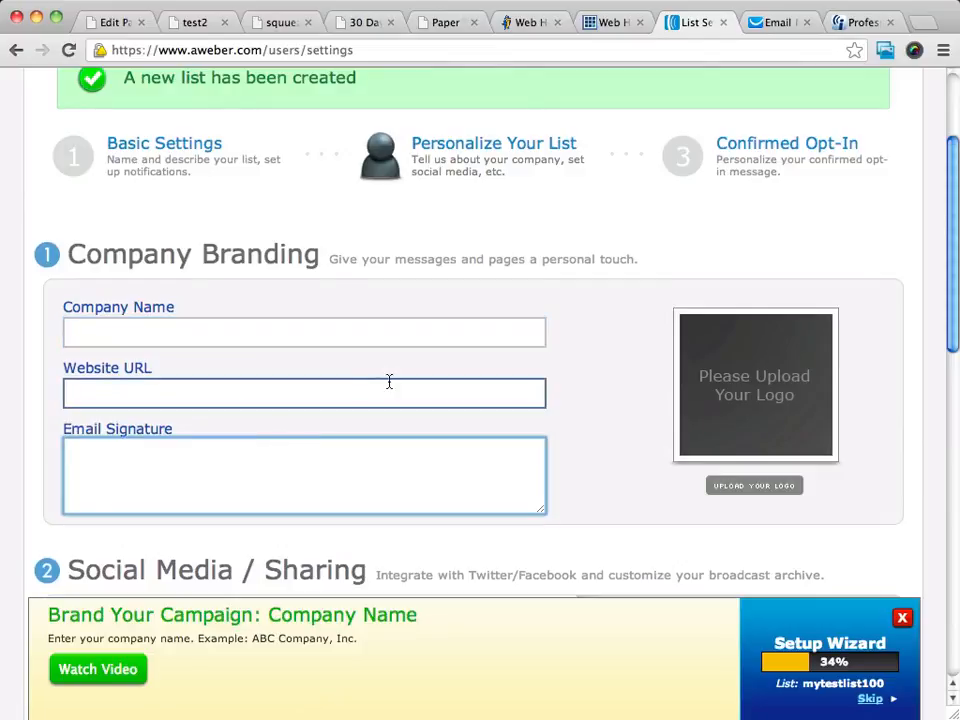
{"action": "scroll", "coordinate": [388, 383], "scroll_direction": "down", "scroll_amount": 3}
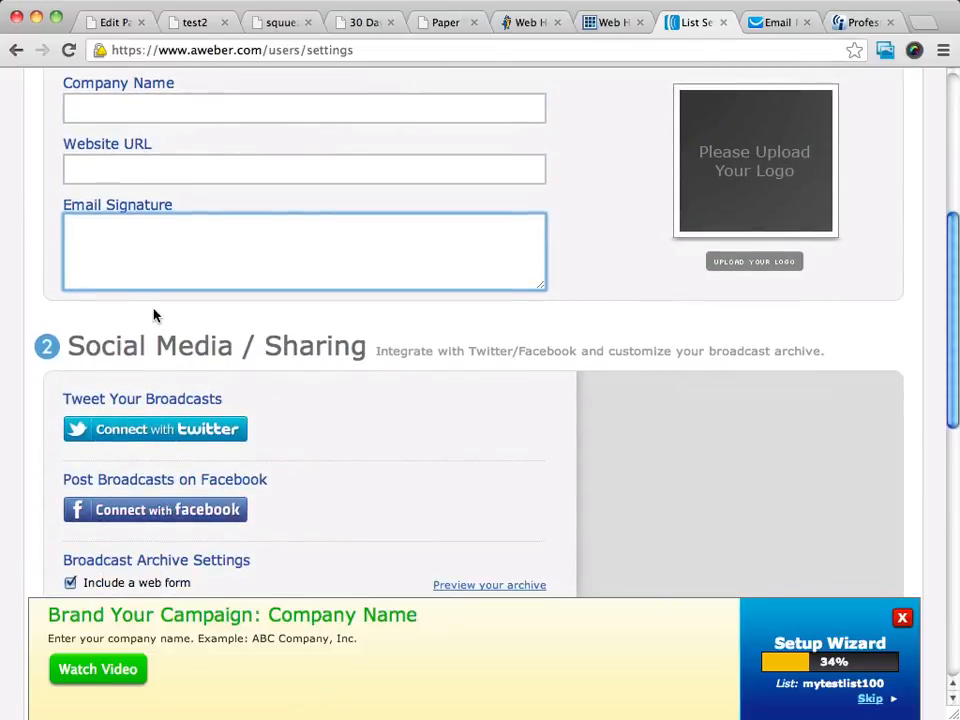
{"action": "scroll", "coordinate": [153, 316], "scroll_direction": "down", "scroll_amount": 2}
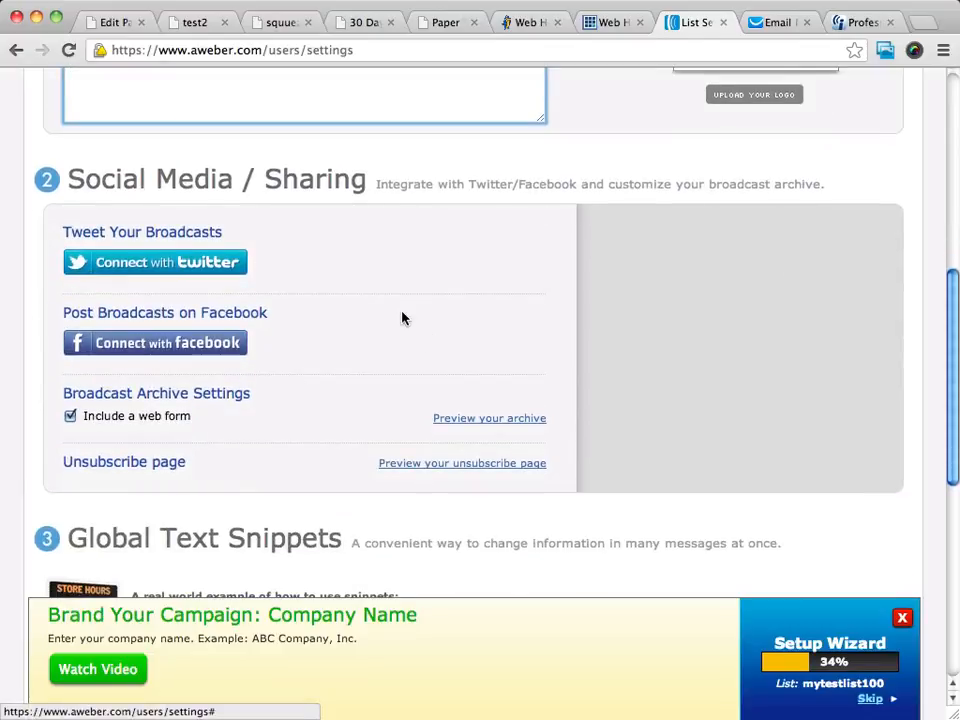
{"action": "scroll", "coordinate": [398, 320], "scroll_direction": "down", "scroll_amount": 1}
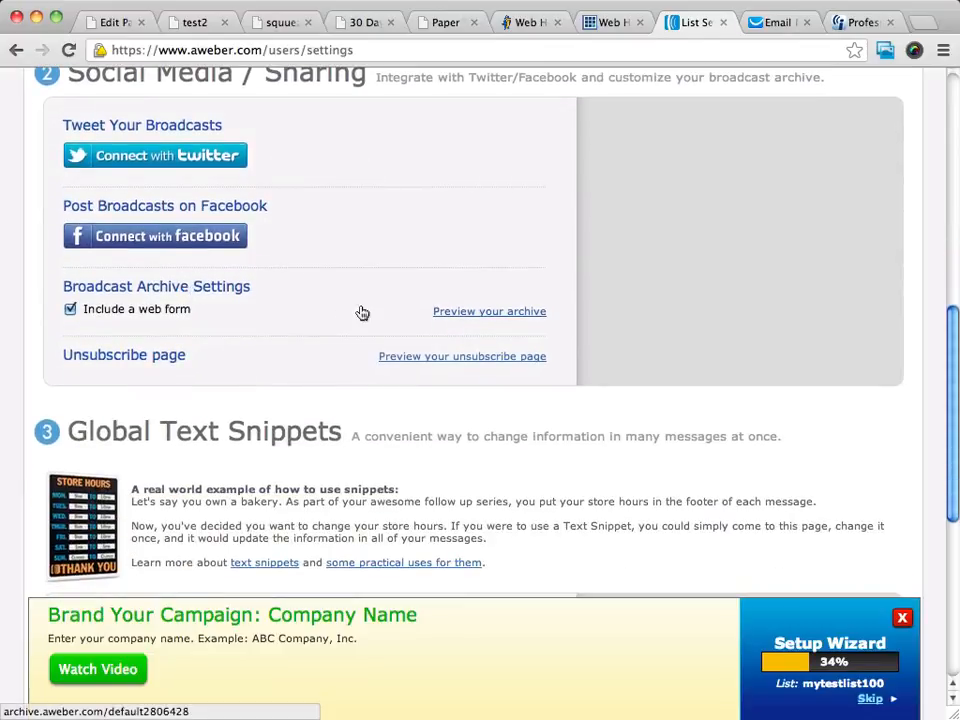
{"action": "scroll", "coordinate": [360, 311], "scroll_direction": "up", "scroll_amount": 5}
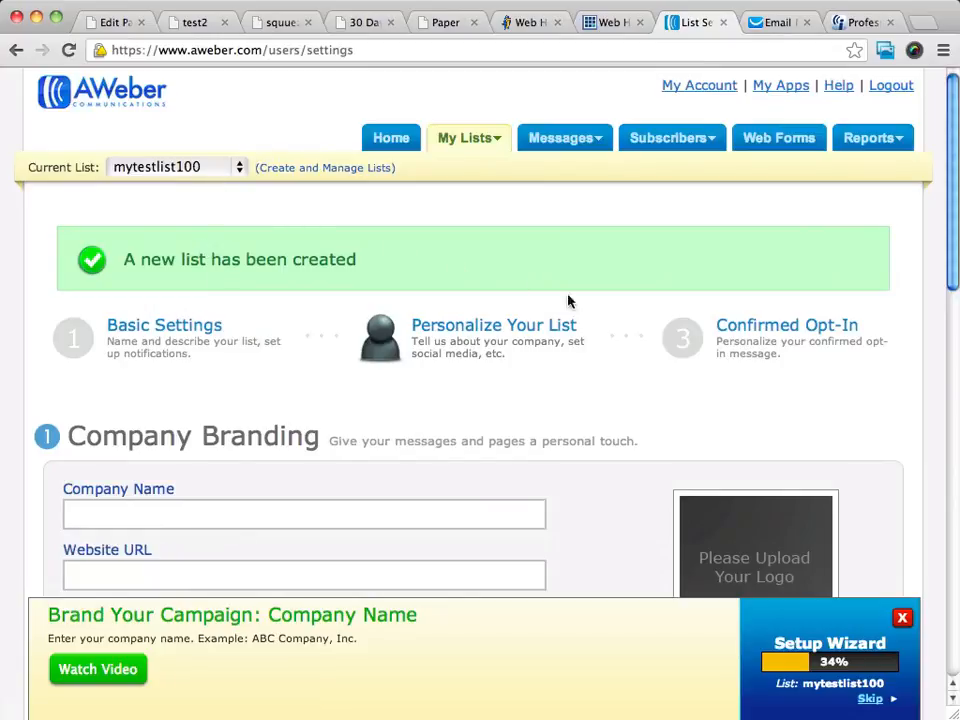
- Advance to the confirmed opt-in step and review the advice to keep it on
{"action": "left_click", "coordinate": [803, 334]}
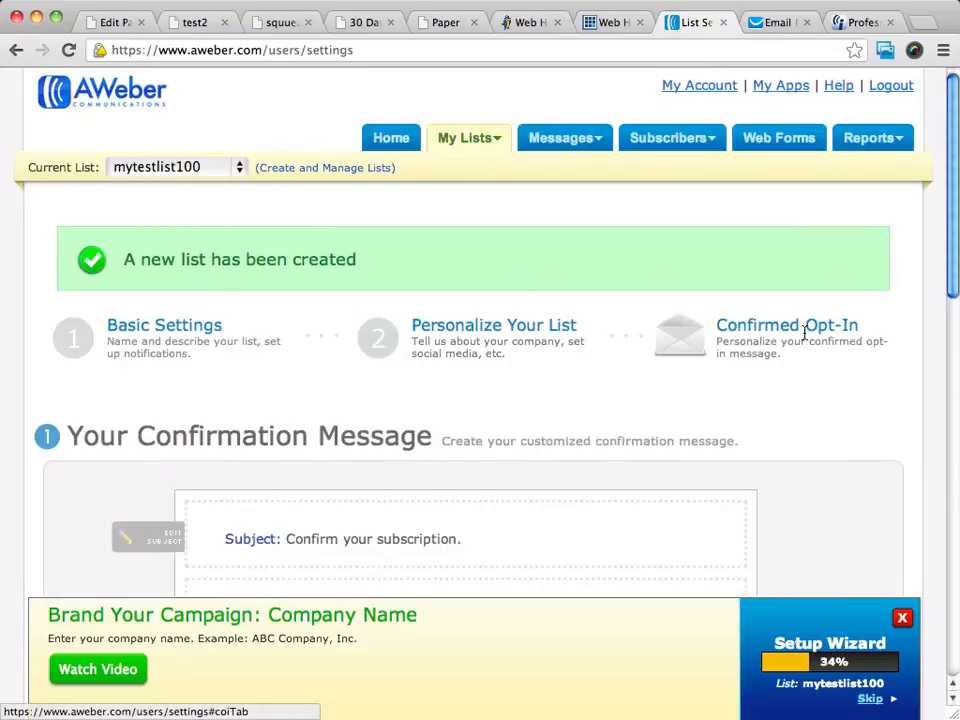
{"action": "scroll", "coordinate": [510, 285], "scroll_direction": "down", "scroll_amount": 4}
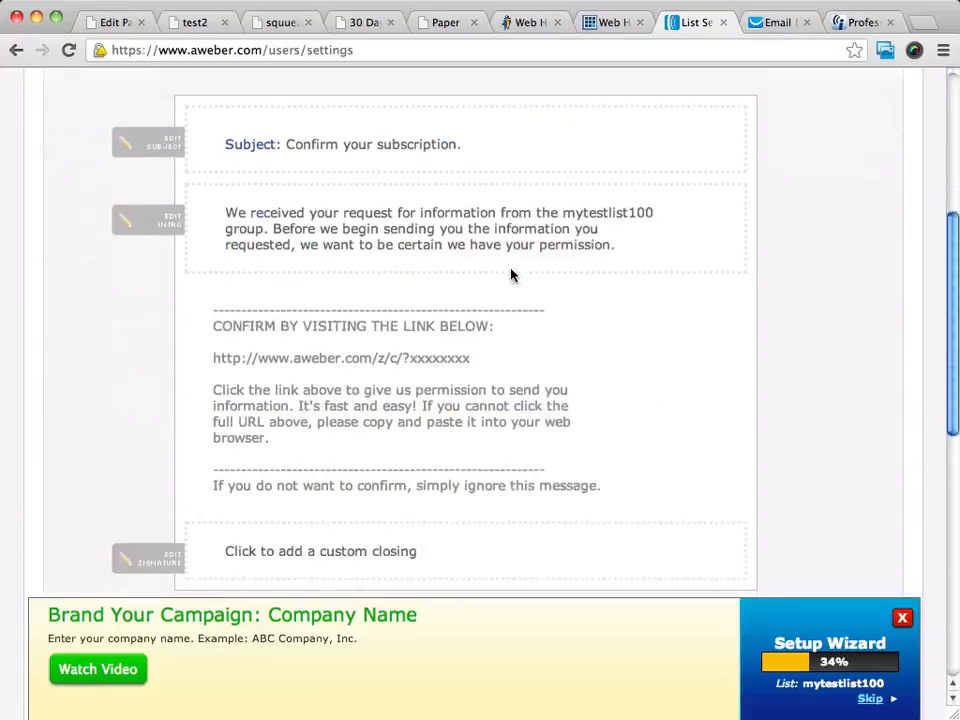
{"action": "scroll", "coordinate": [511, 271], "scroll_direction": "up", "scroll_amount": 4}
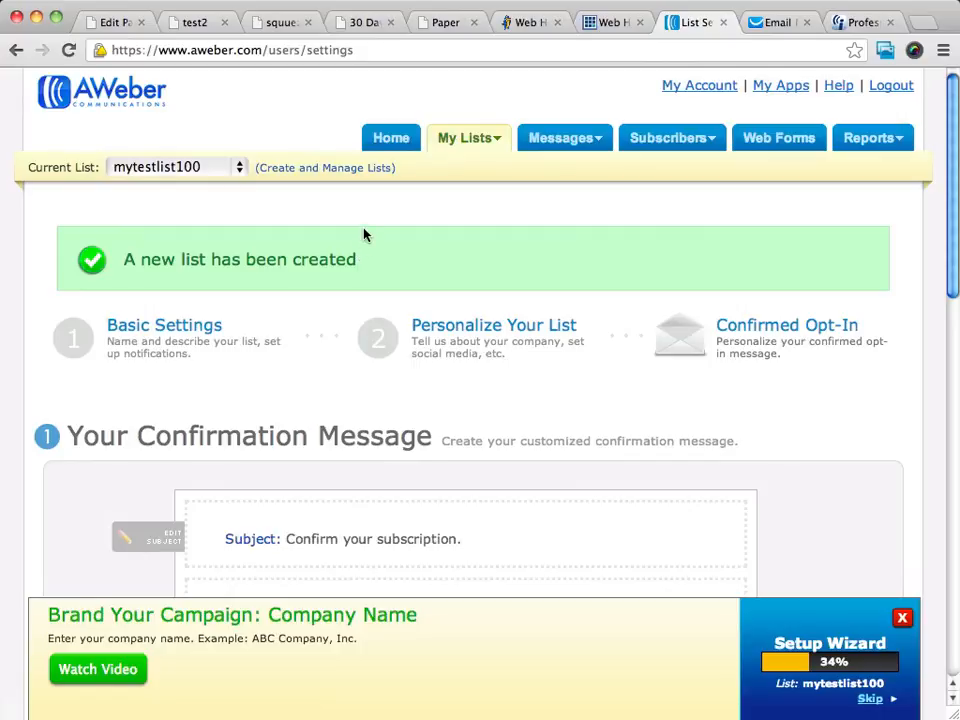
{"action": "scroll", "coordinate": [383, 218], "scroll_direction": "down", "scroll_amount": 3}
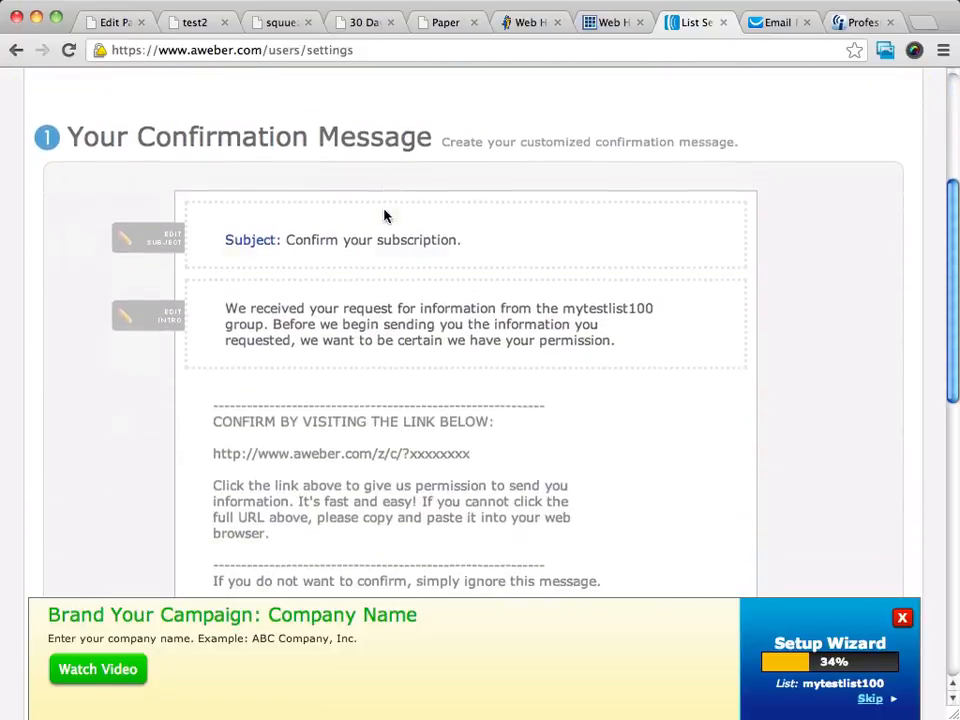
{"action": "scroll", "coordinate": [383, 216], "scroll_direction": "down", "scroll_amount": 4}
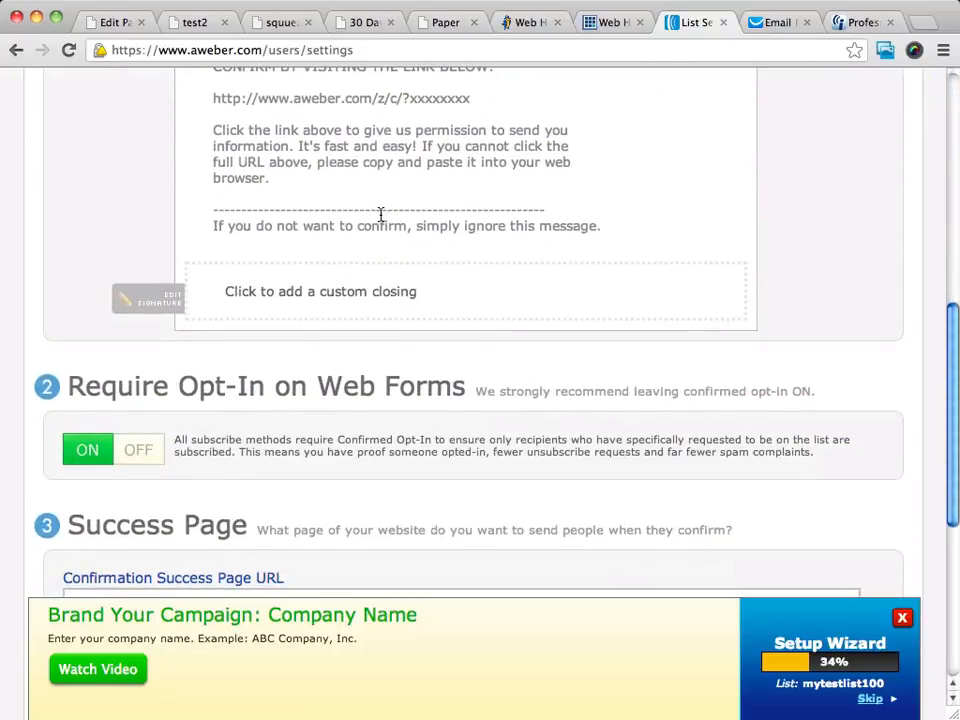
{"action": "scroll", "coordinate": [381, 215], "scroll_direction": "down", "scroll_amount": 2}
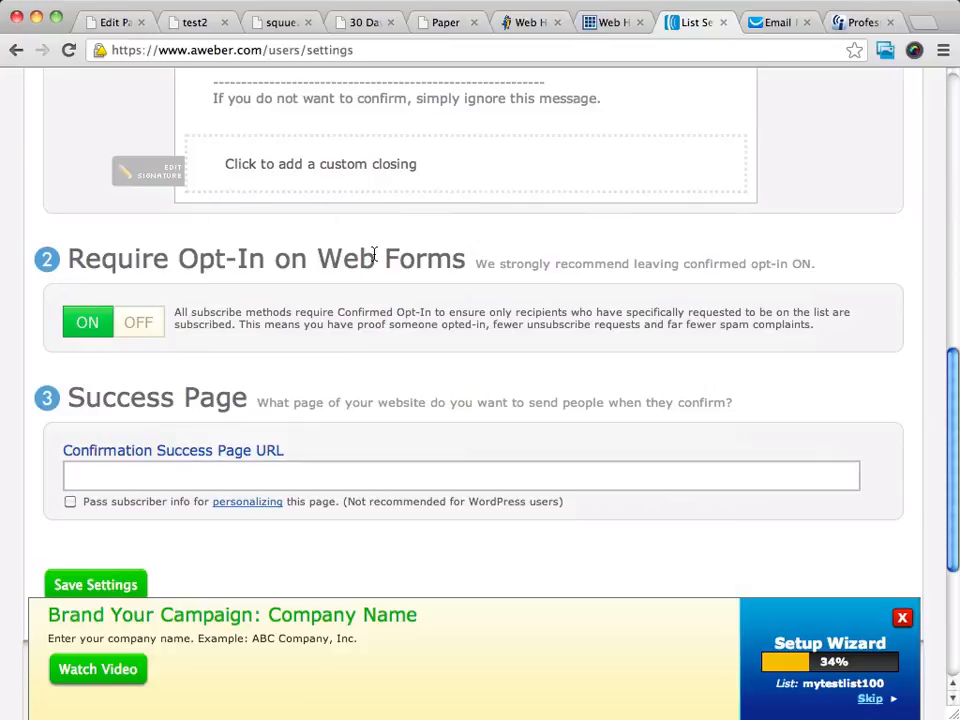
{"action": "left_click_drag", "start_coordinate": [480, 264], "coordinate": [810, 264]}
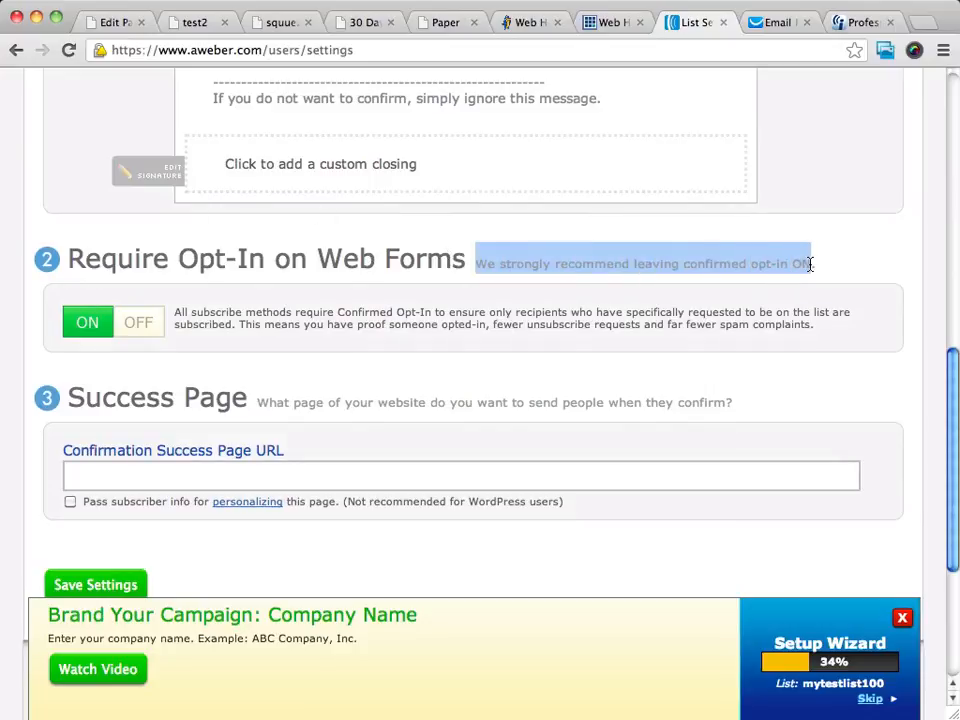
- Set Require Opt-In on Web Forms to OFF, confirm the warning, and save settings
{"action": "left_click", "coordinate": [133, 324]}
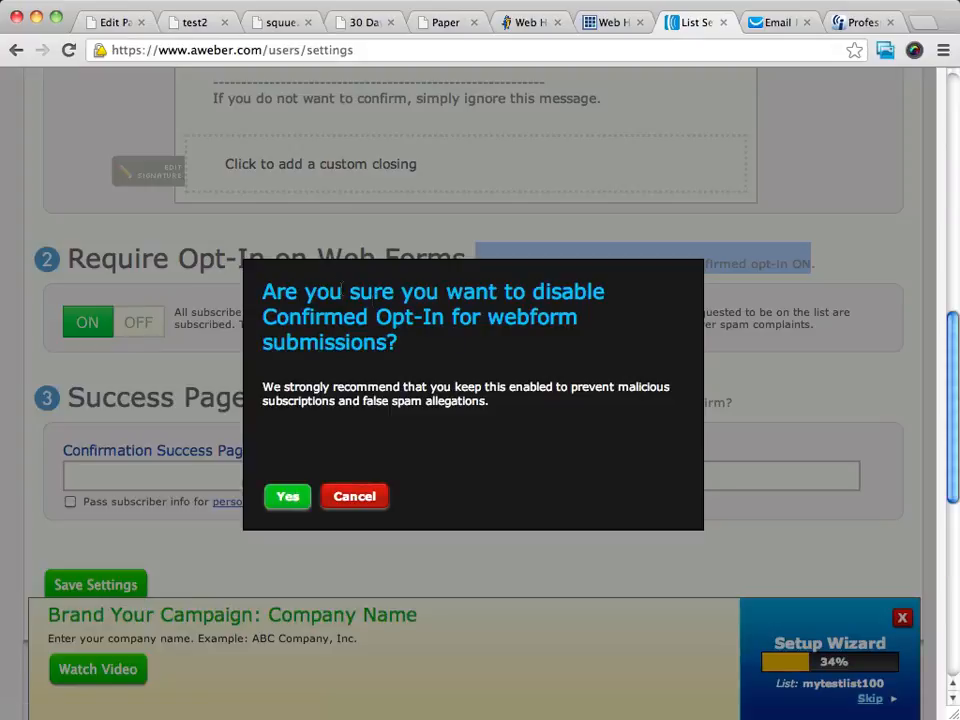
{"action": "left_click", "coordinate": [280, 497]}
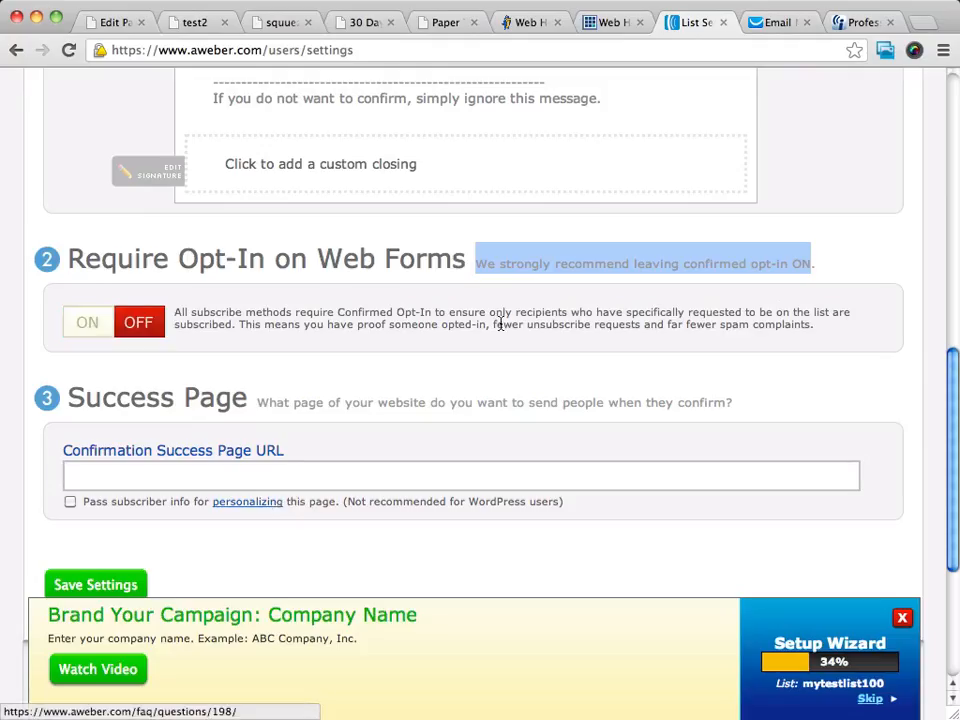
{"action": "scroll", "coordinate": [520, 252], "scroll_direction": "down", "scroll_amount": 2}
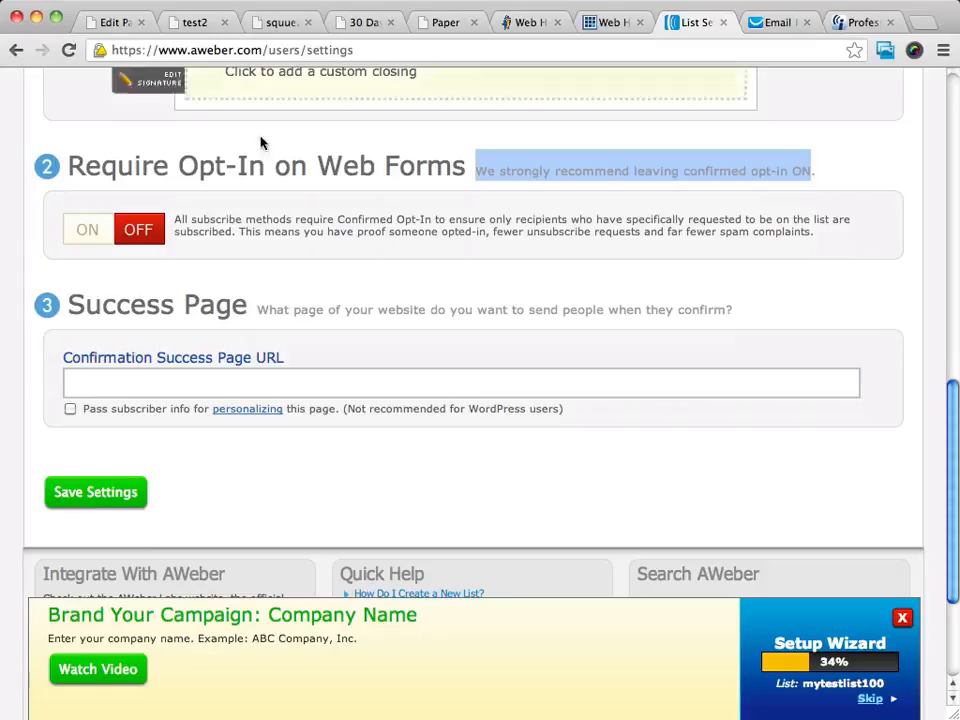
{"action": "left_click", "coordinate": [118, 380]}
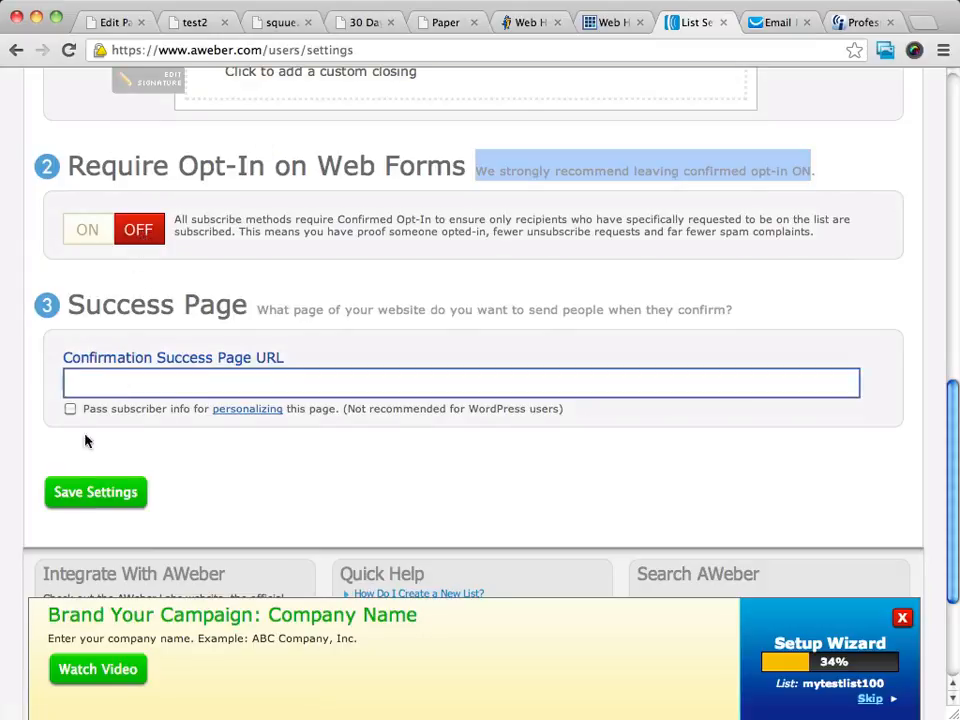
{"action": "left_click", "coordinate": [71, 497]}
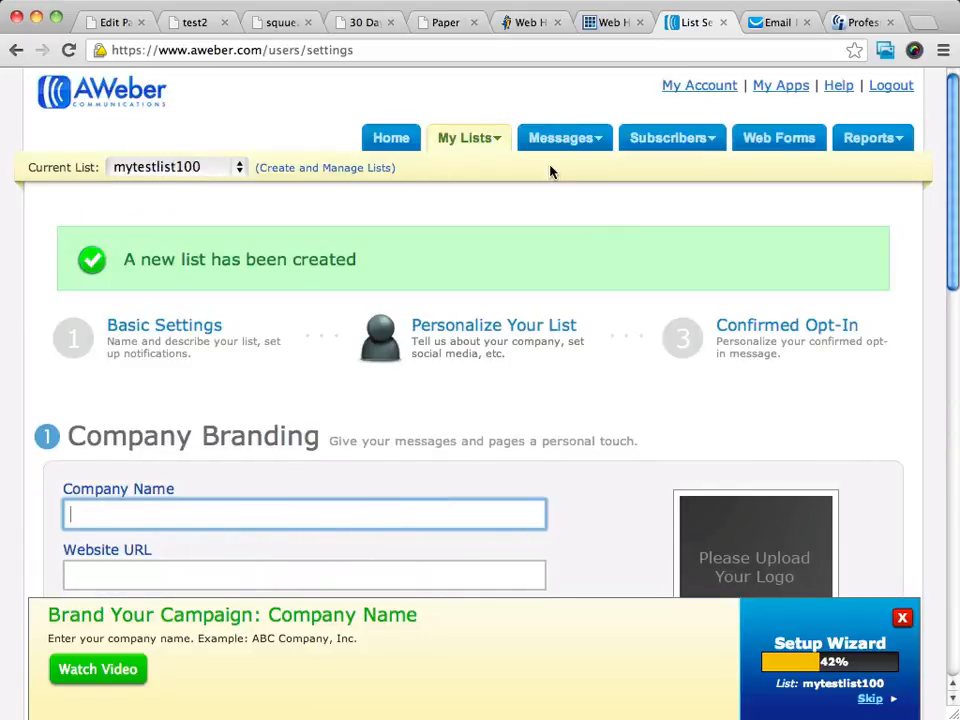
- Open the Web Forms page for mytestlist100
{"action": "left_click", "coordinate": [783, 144]}
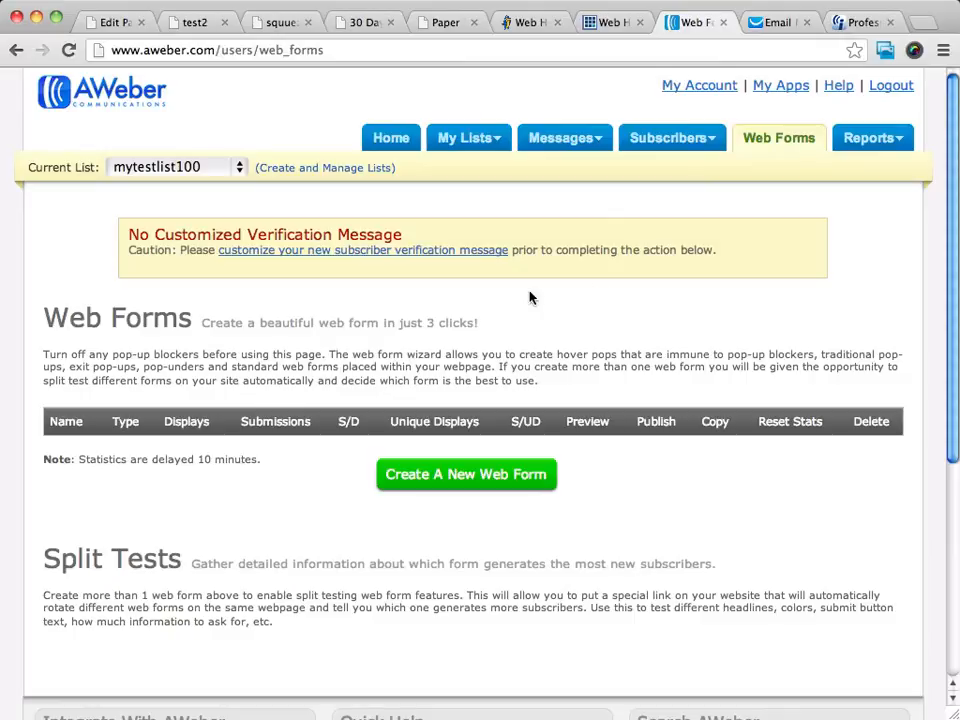
{"action": "scroll", "coordinate": [529, 297], "scroll_direction": "down", "scroll_amount": 2}
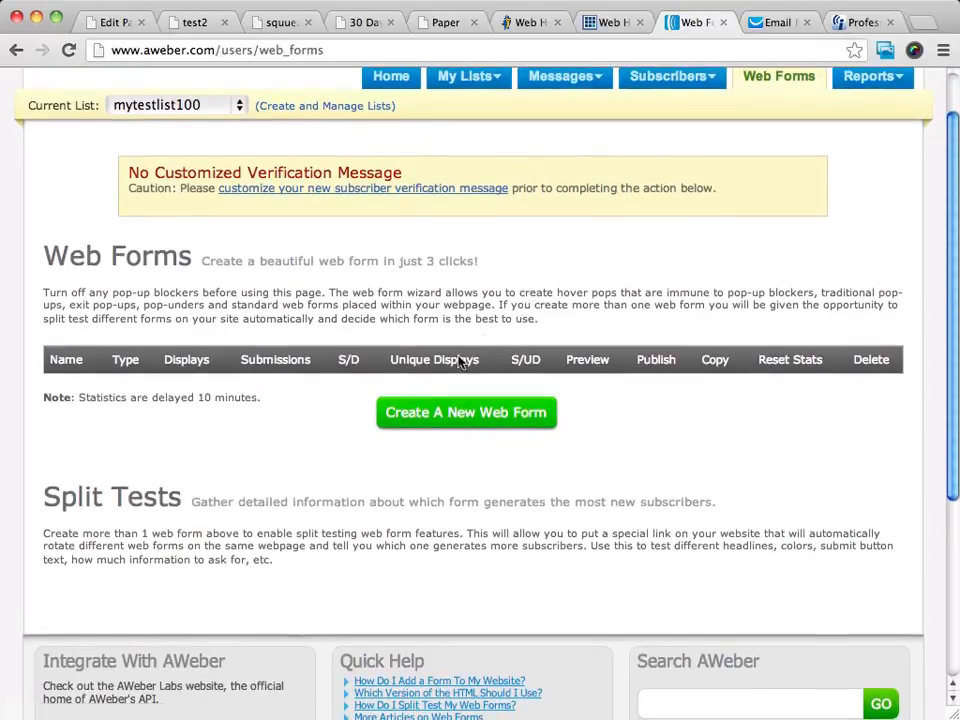
- Start a new web form and browse the popular and newest templates
{"action": "left_click", "coordinate": [489, 418]}
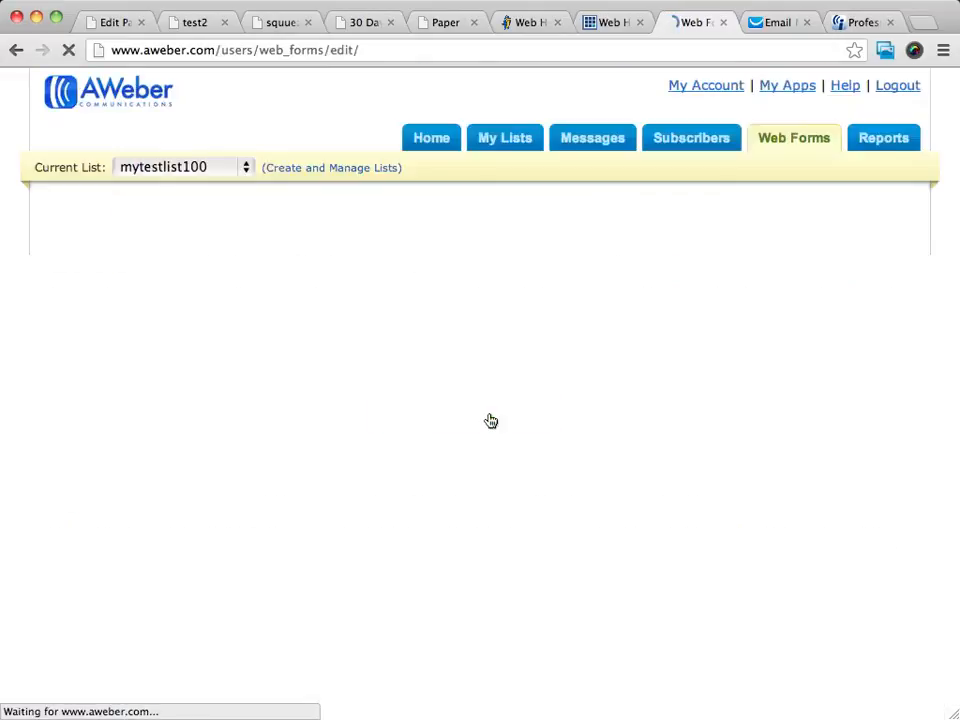
{"action": "scroll", "coordinate": [676, 288], "scroll_direction": "down", "scroll_amount": 5}
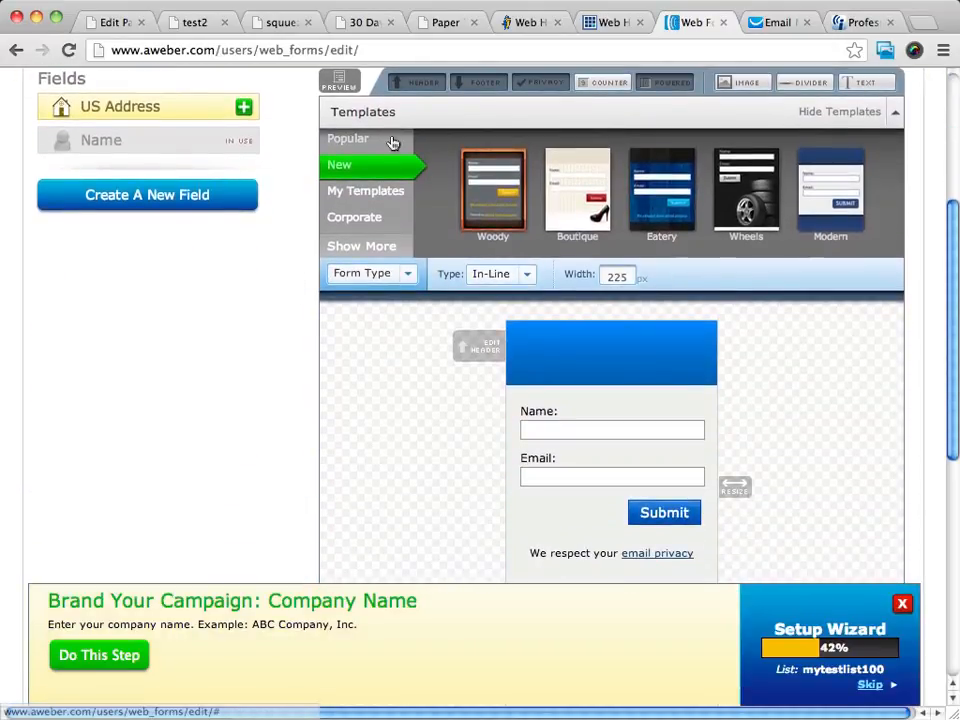
{"action": "scroll", "coordinate": [595, 203], "scroll_direction": "up", "scroll_amount": 2}
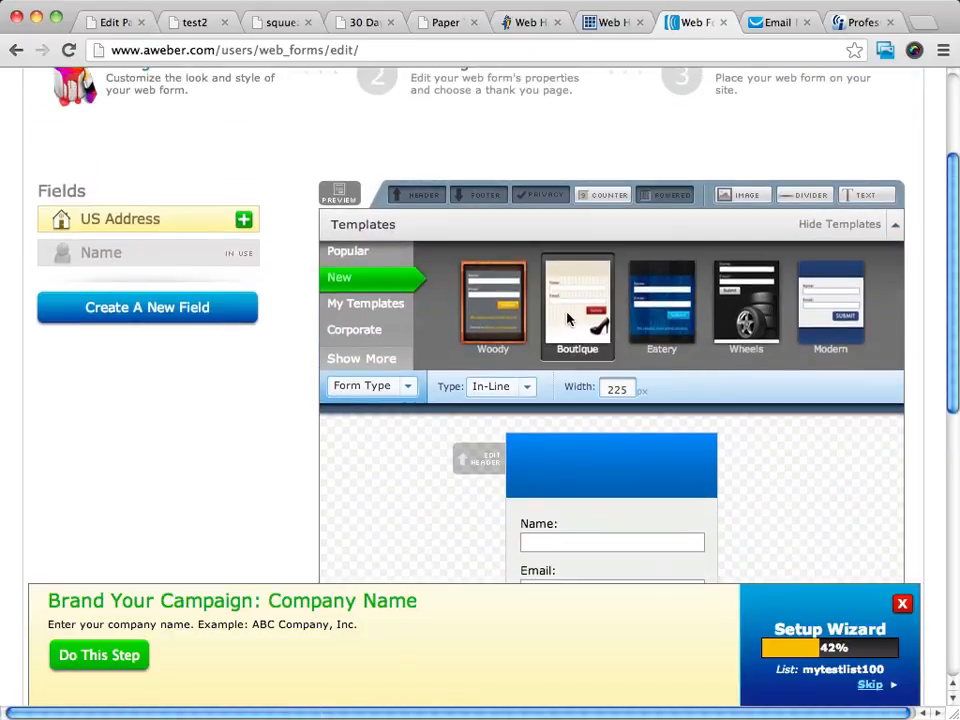
{"action": "left_click", "coordinate": [352, 250]}
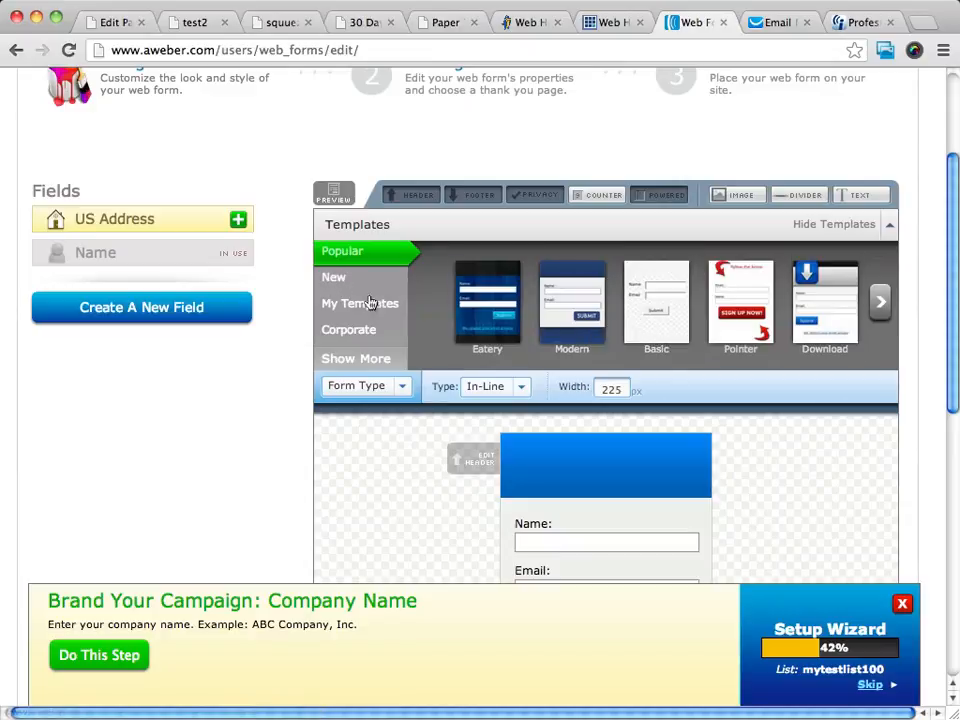
{"action": "left_click", "coordinate": [333, 277]}
{"action": "scroll", "coordinate": [886, 400], "scroll_direction": "down", "scroll_amount": 7}
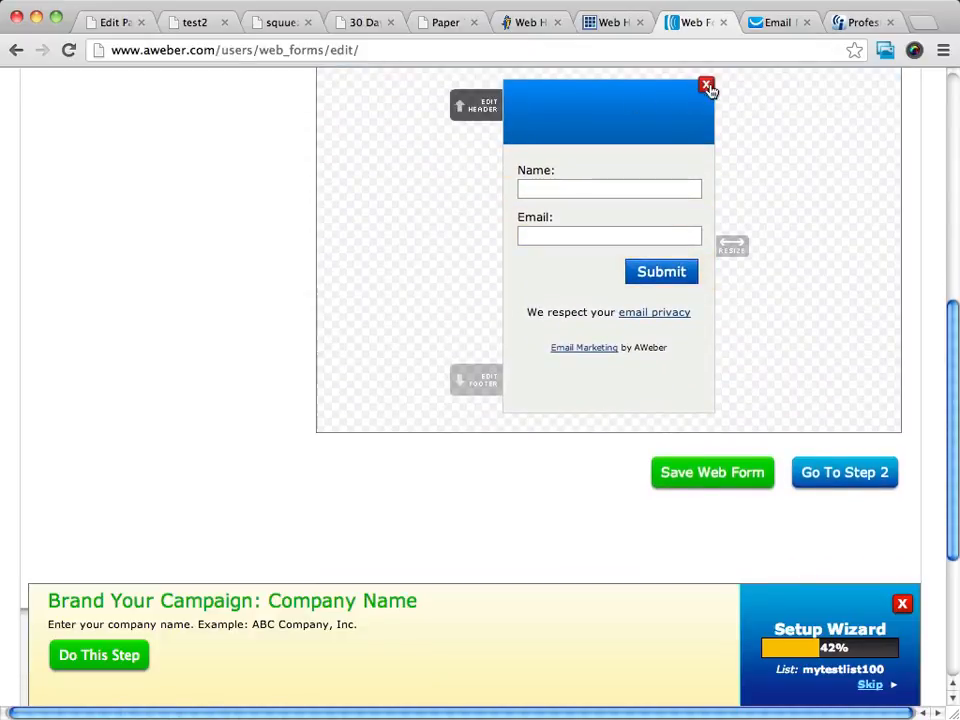
{"action": "scroll", "coordinate": [726, 130], "scroll_direction": "right", "scroll_amount": 1}
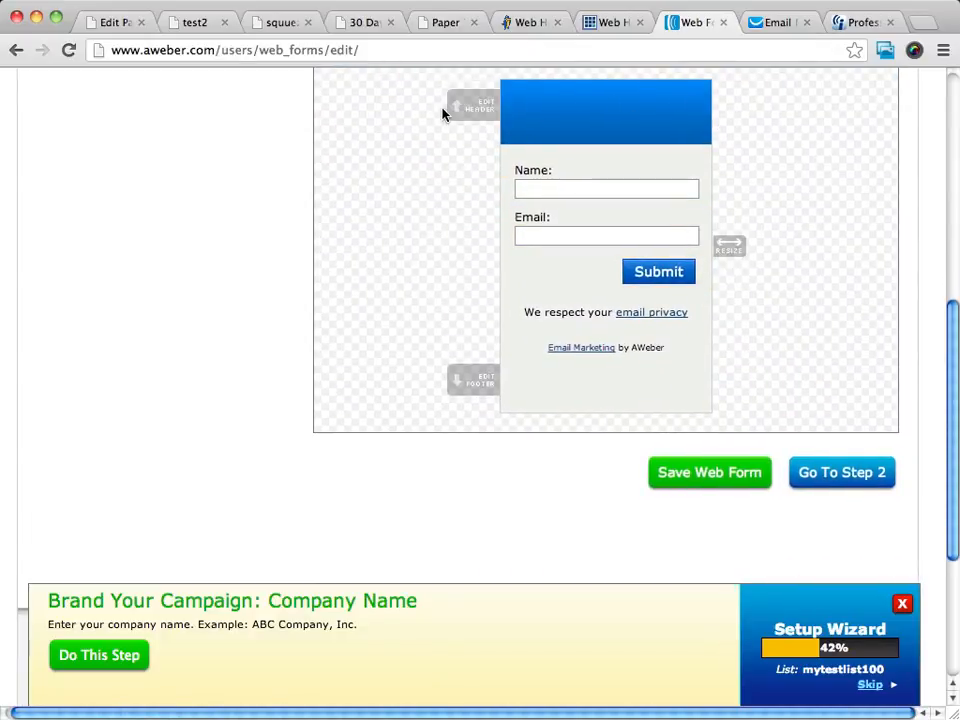
- Remove the blue header and centre the Submit button
{"action": "left_click", "coordinate": [702, 87]}
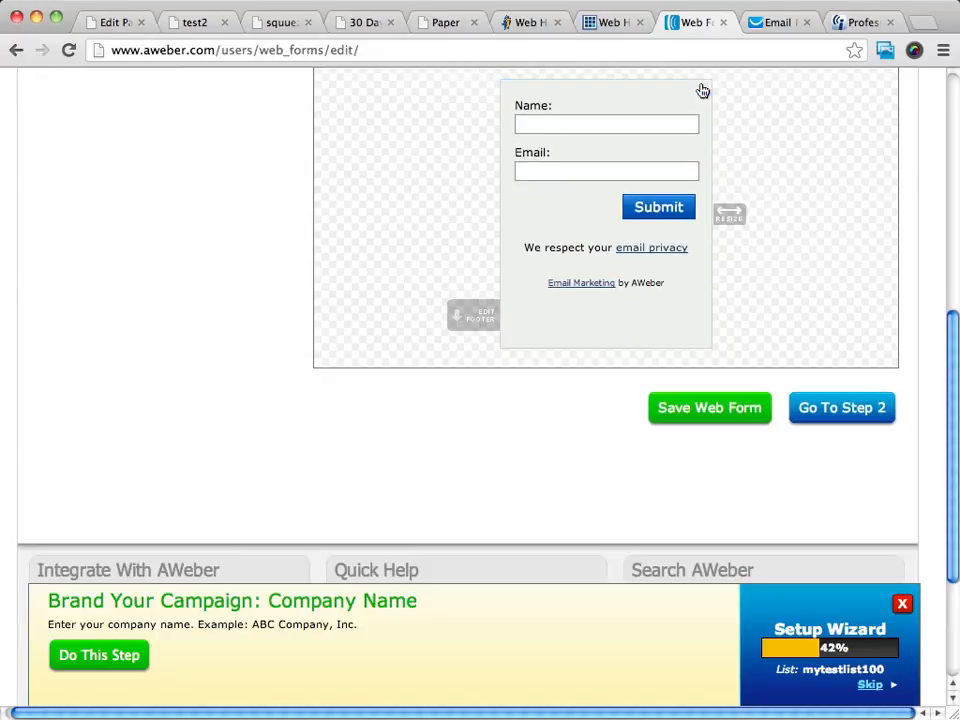
{"action": "left_click", "coordinate": [653, 209]}
{"action": "left_click", "coordinate": [437, 112]}
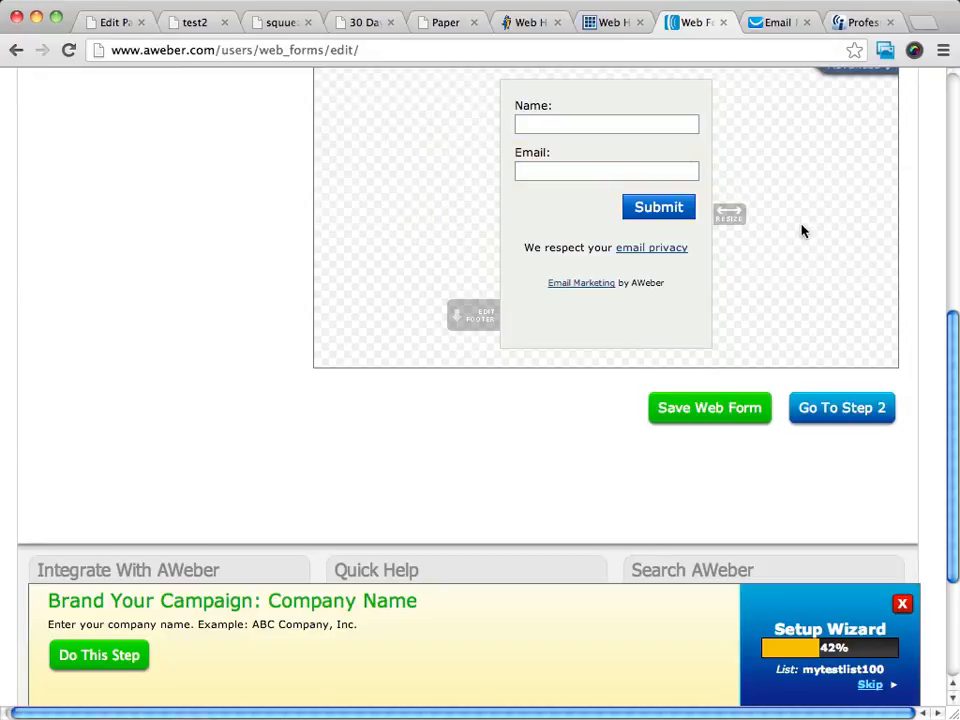
{"action": "scroll", "coordinate": [801, 231], "scroll_direction": "up", "scroll_amount": 5}
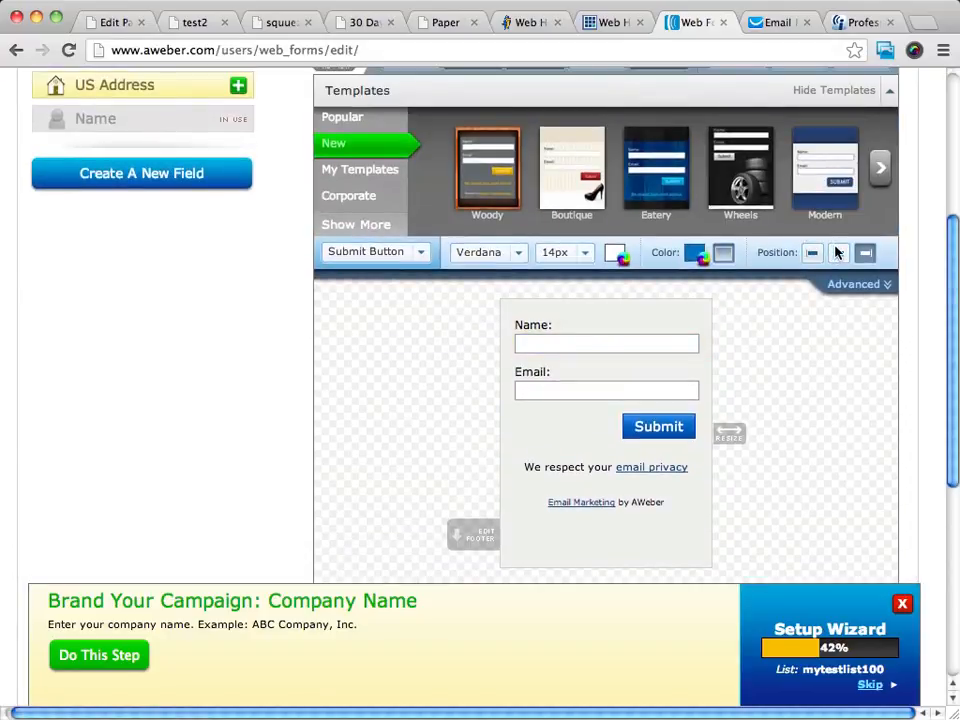
{"action": "left_click", "coordinate": [837, 252]}
{"action": "scroll", "coordinate": [834, 389], "scroll_direction": "down", "scroll_amount": 3}
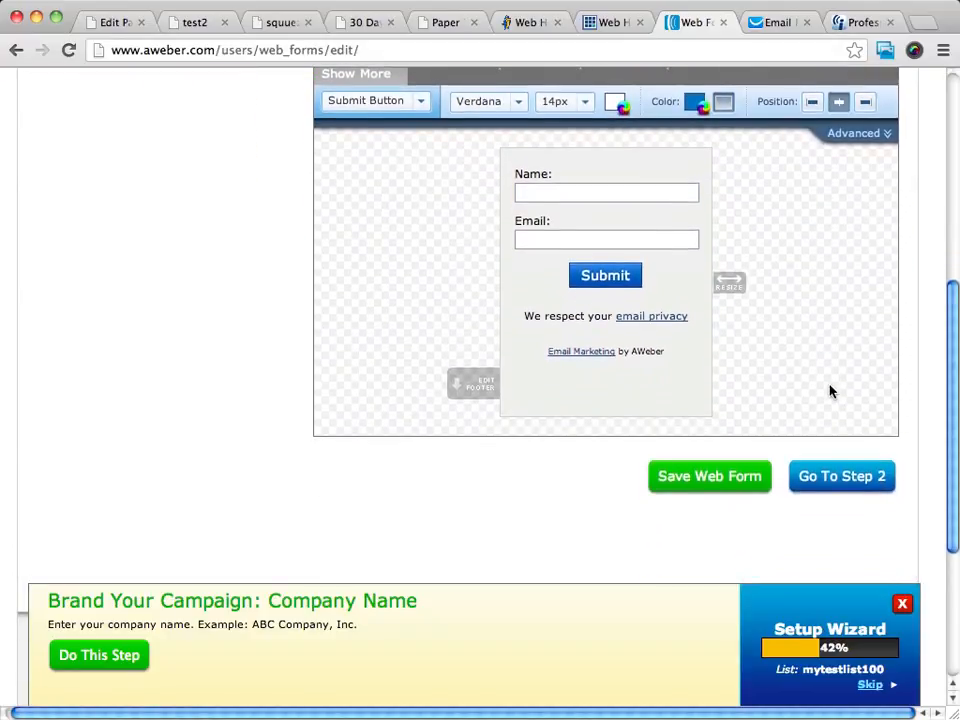
- Delete the 'Email Marketing by AWeber' credit and the empty footer
{"action": "mouse_move", "coordinate": [696, 310]}
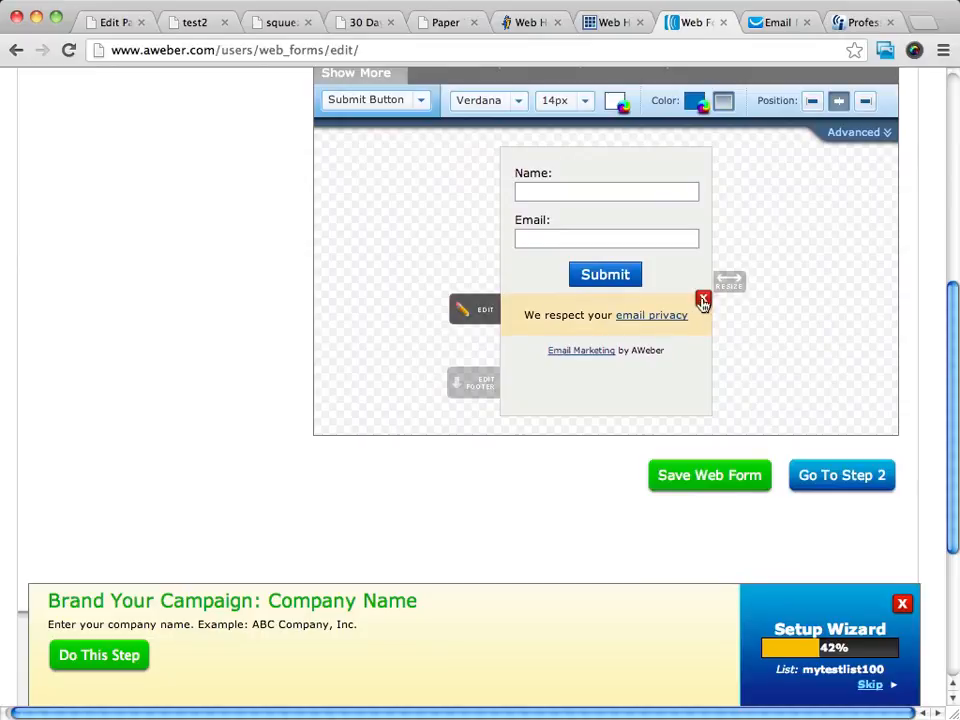
{"action": "mouse_move", "coordinate": [703, 345]}
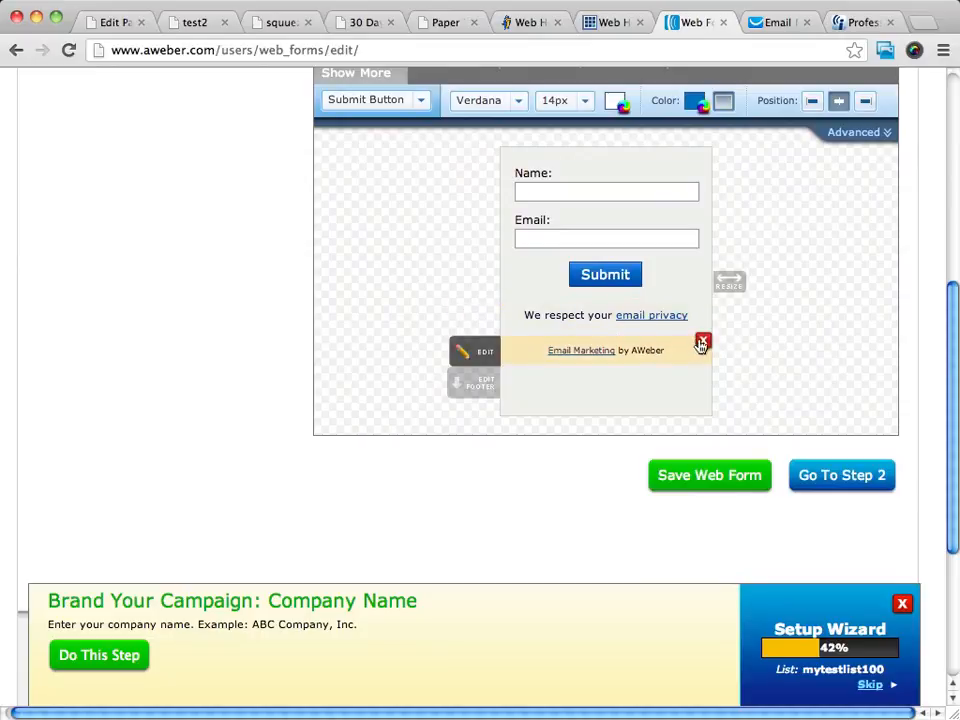
{"action": "left_click", "coordinate": [703, 344]}
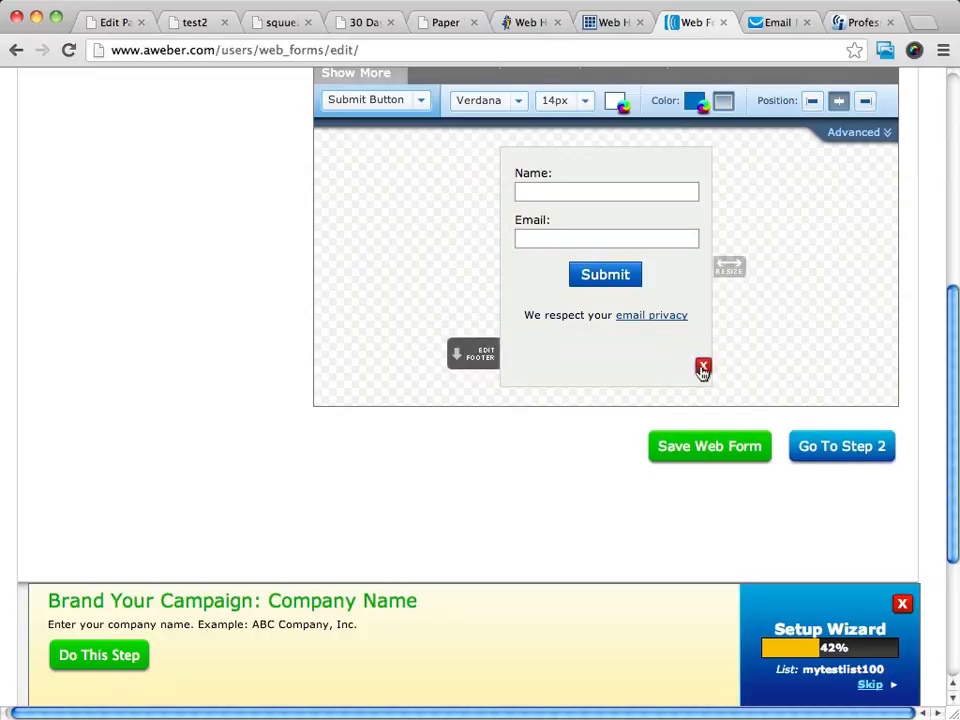
{"action": "left_click", "coordinate": [702, 369]}
{"action": "scroll", "coordinate": [866, 259], "scroll_direction": "up", "scroll_amount": 3}
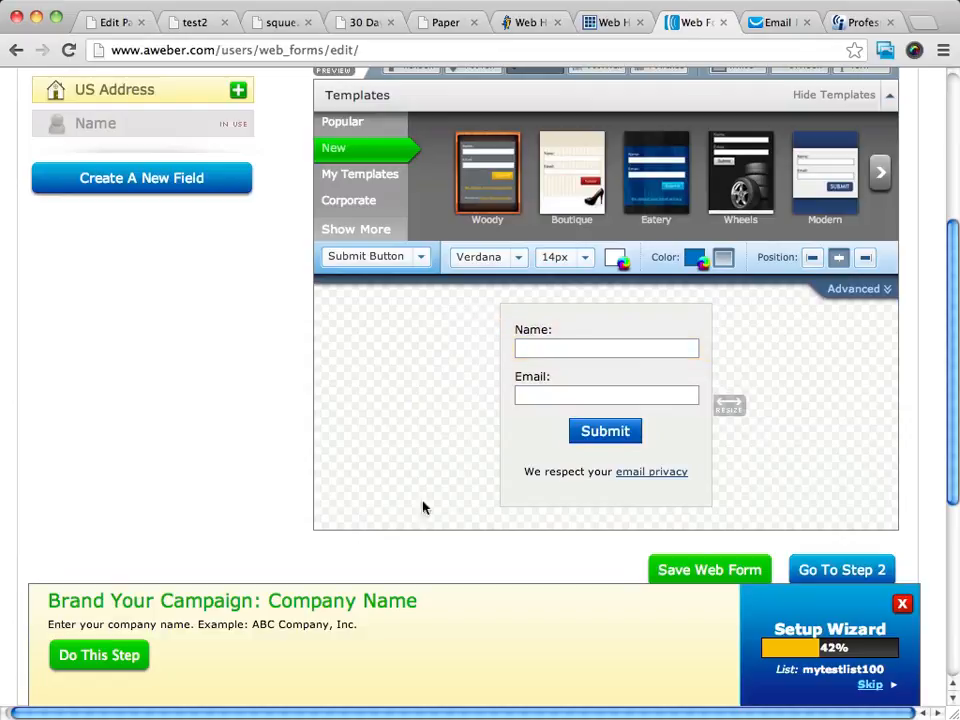
- Change the Submit label to 'Click Here for Instant Access' and widen the form box
{"action": "left_click", "coordinate": [614, 433]}
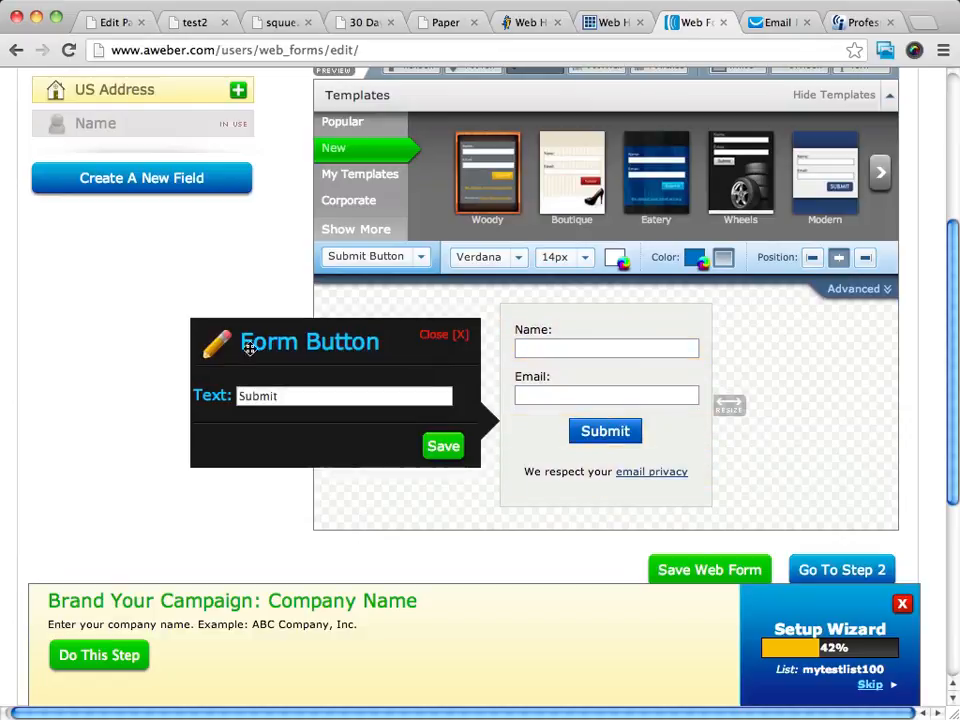
{"action": "double_click", "coordinate": [297, 397]}
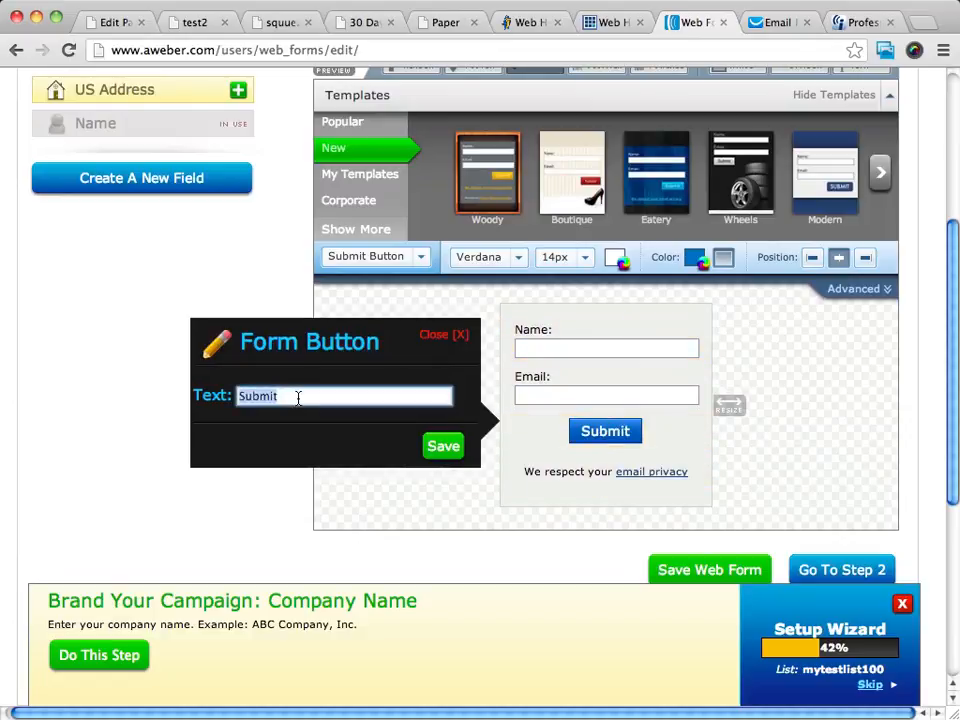
{"action": "type", "text": "C"}
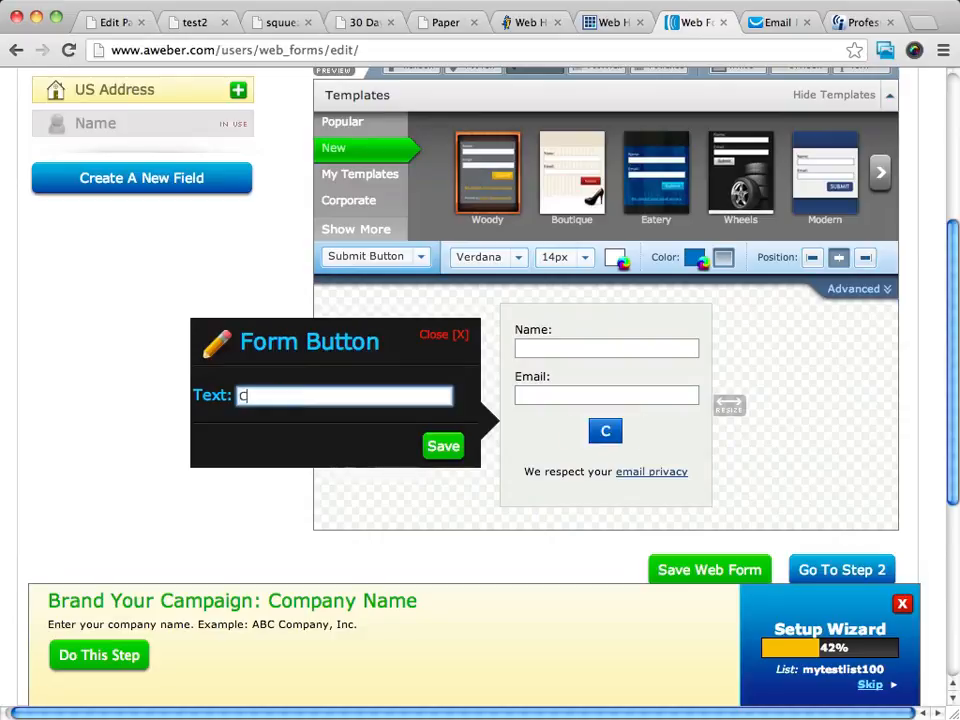
{"action": "type", "text": "lick Here f"}
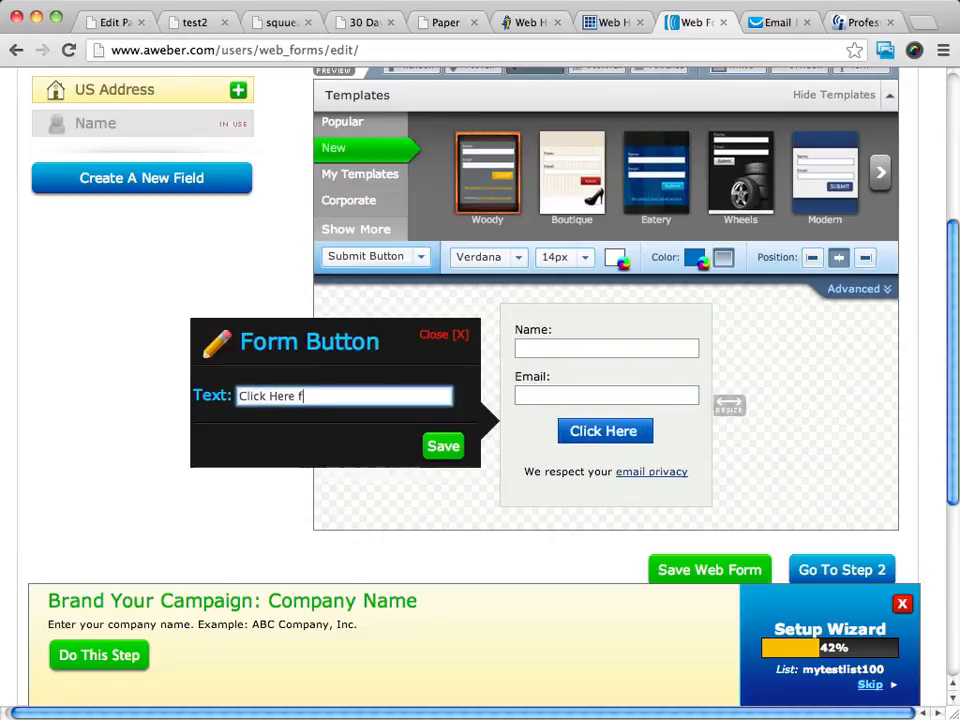
{"action": "type", "text": "or Instan"}
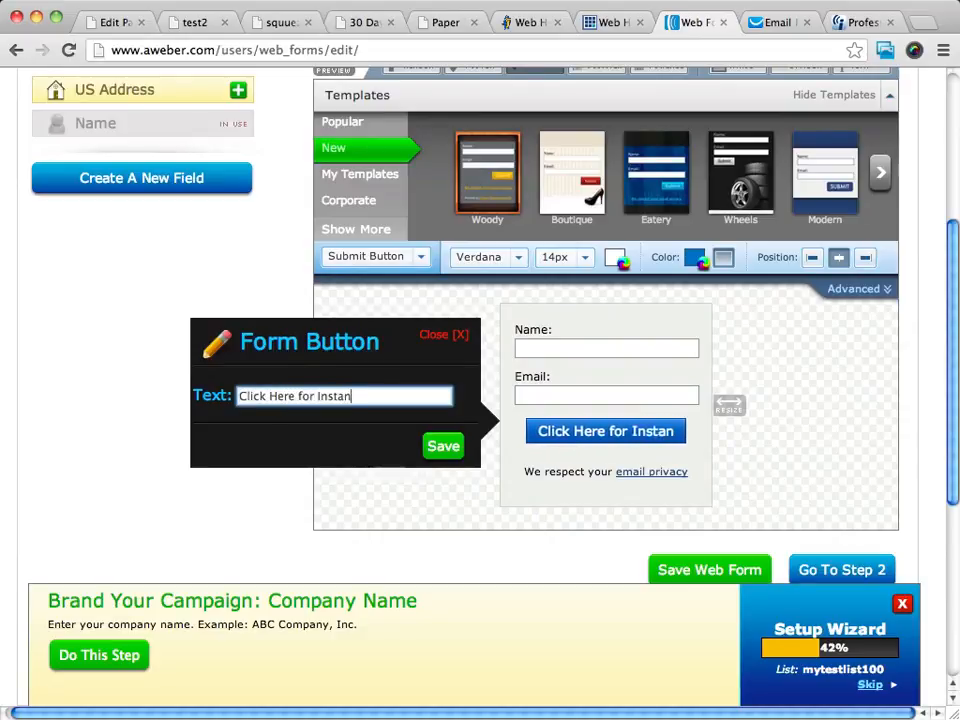
{"action": "type", "text": "t Access"}
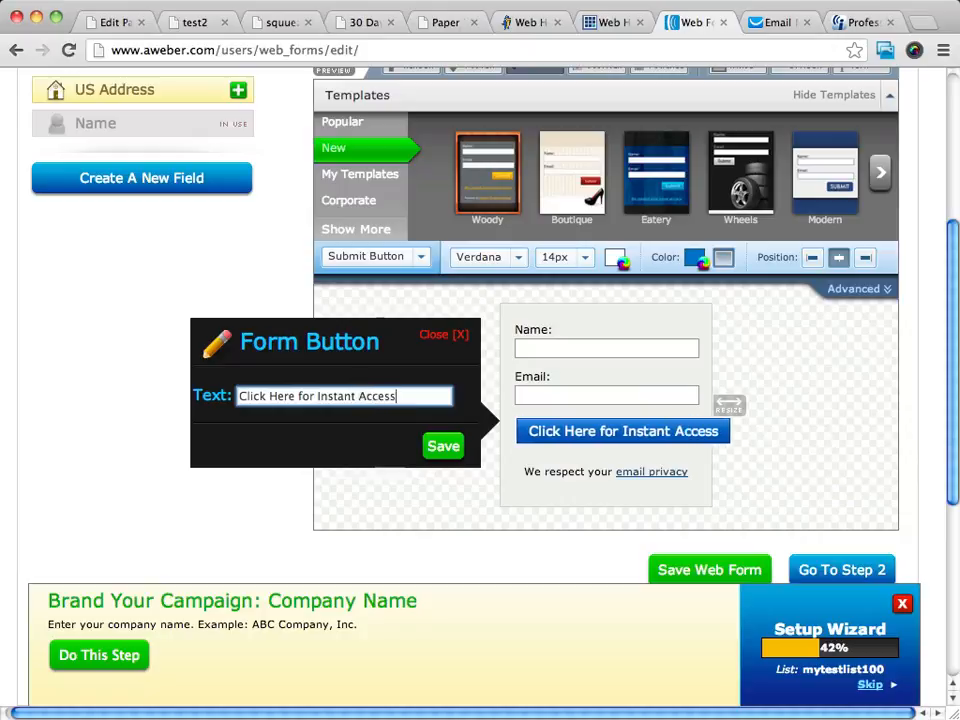
{"action": "left_click", "coordinate": [442, 448]}
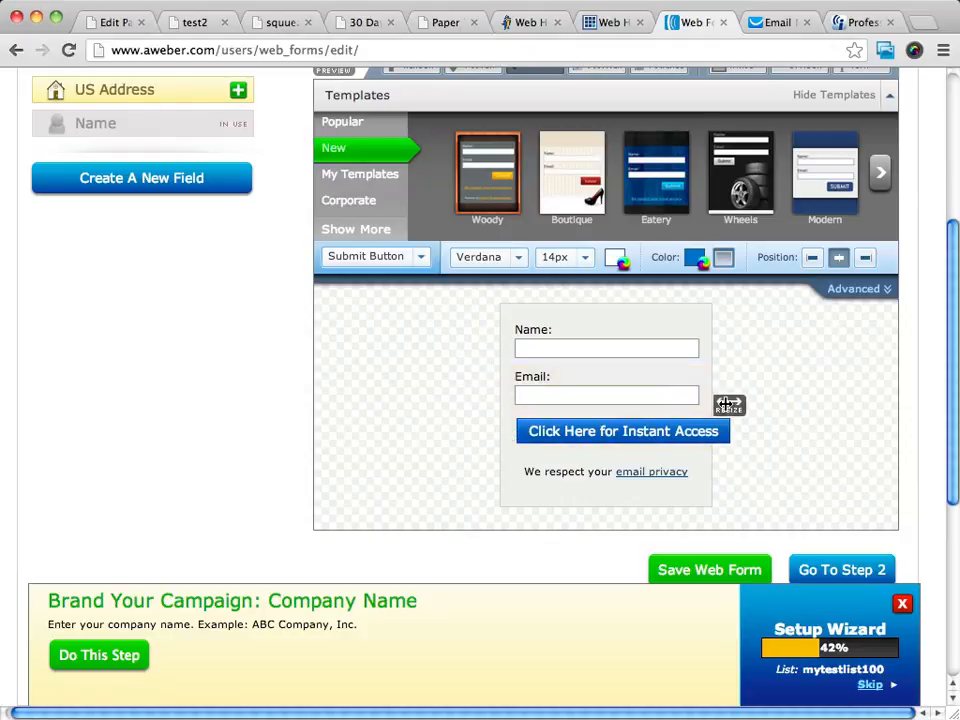
{"action": "left_click_drag", "start_coordinate": [729, 403], "coordinate": [771, 403]}
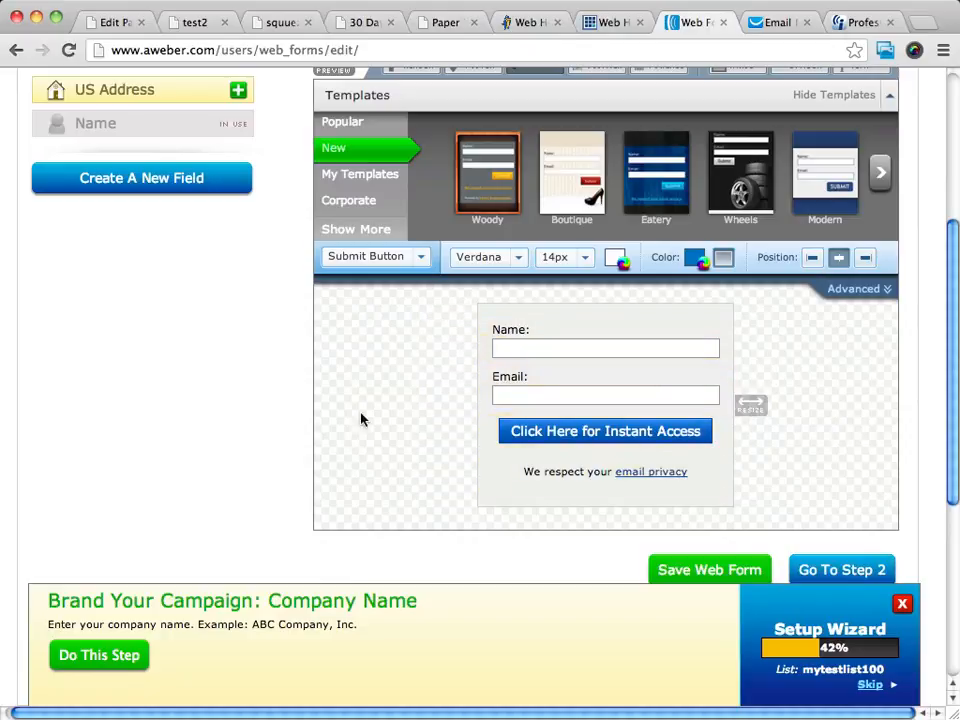
{"action": "scroll", "coordinate": [780, 408], "scroll_direction": "down", "scroll_amount": 2}
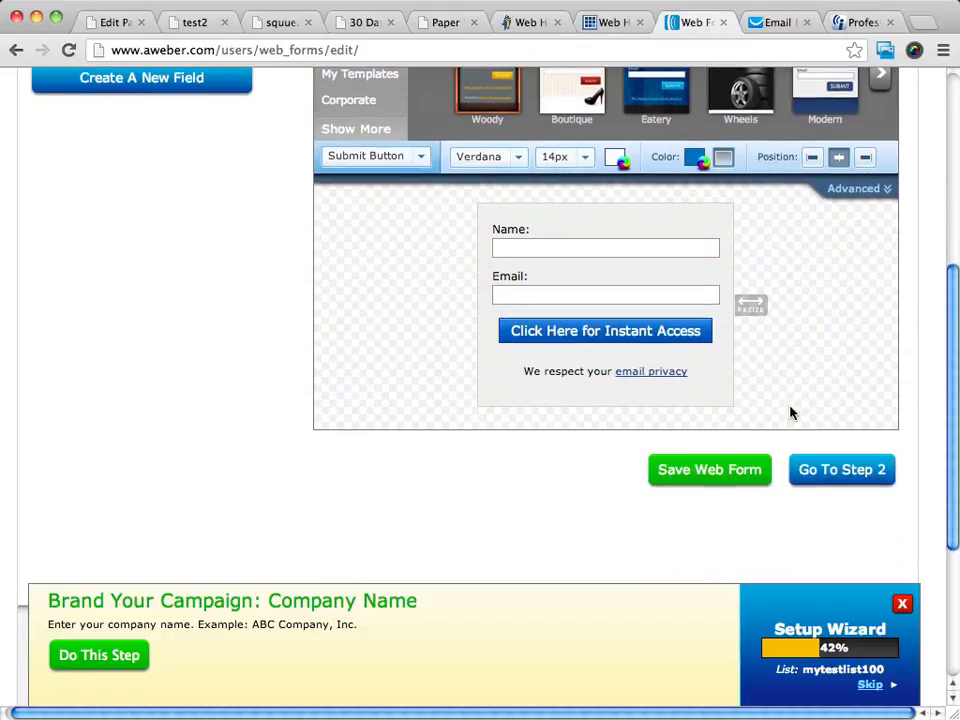
{"action": "left_click", "coordinate": [810, 472]}
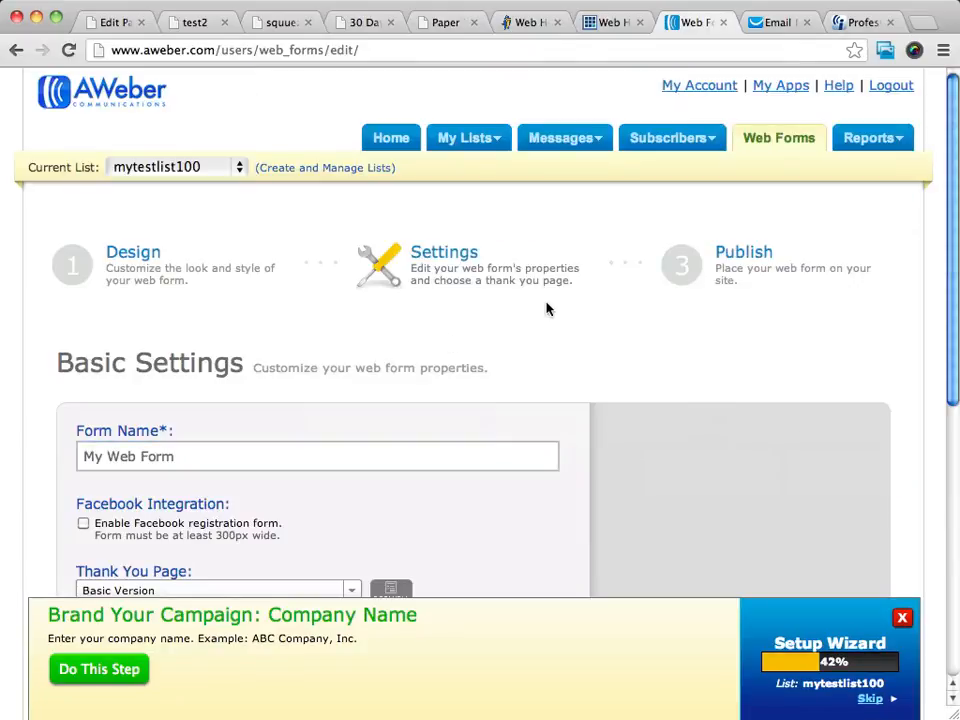
{"action": "scroll", "coordinate": [549, 309], "scroll_direction": "down", "scroll_amount": 5}
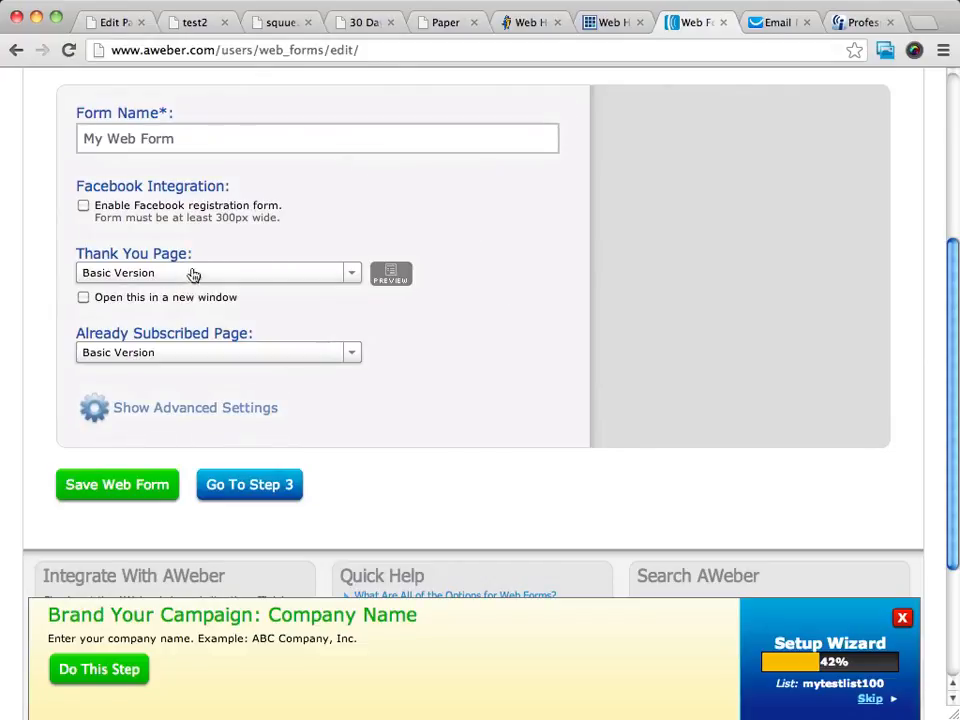
{"action": "left_click", "coordinate": [353, 274]}
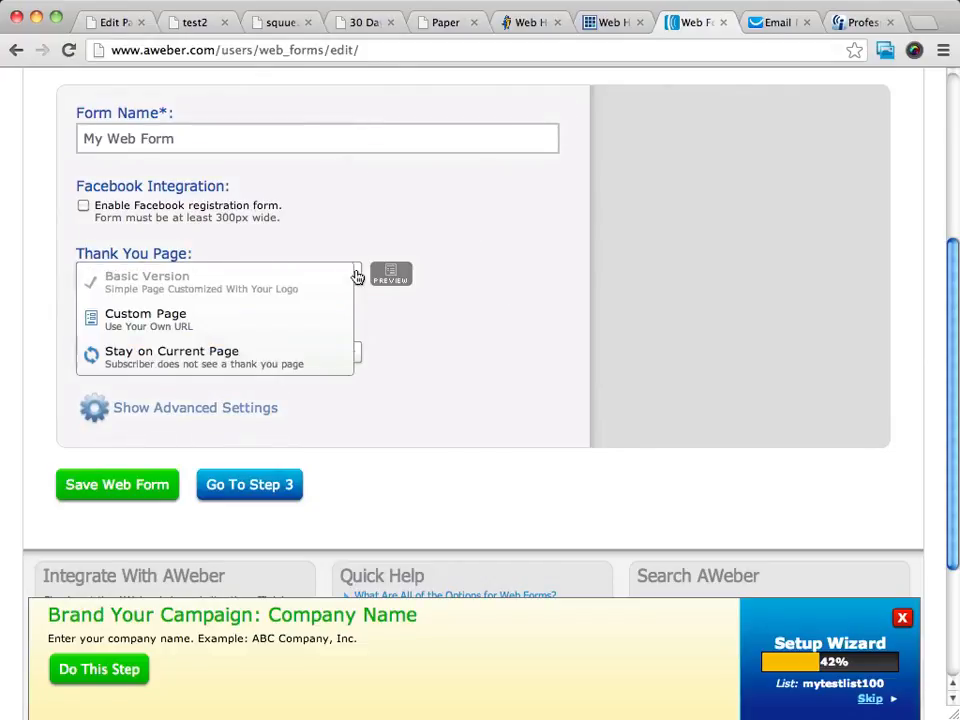
{"action": "left_click", "coordinate": [165, 317]}
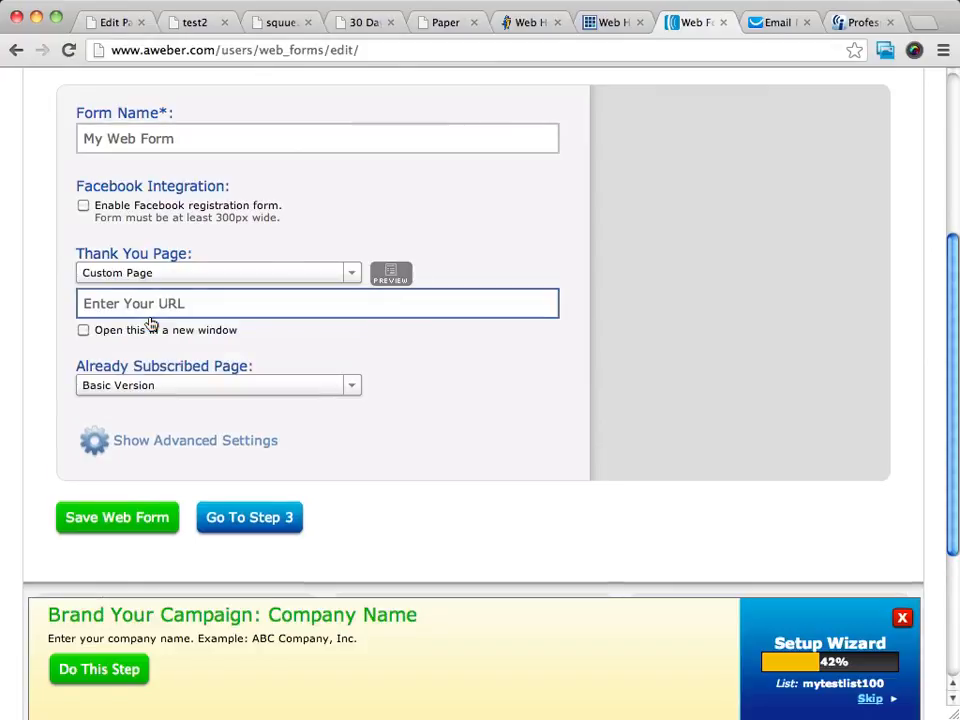
{"action": "left_click", "coordinate": [246, 305]}
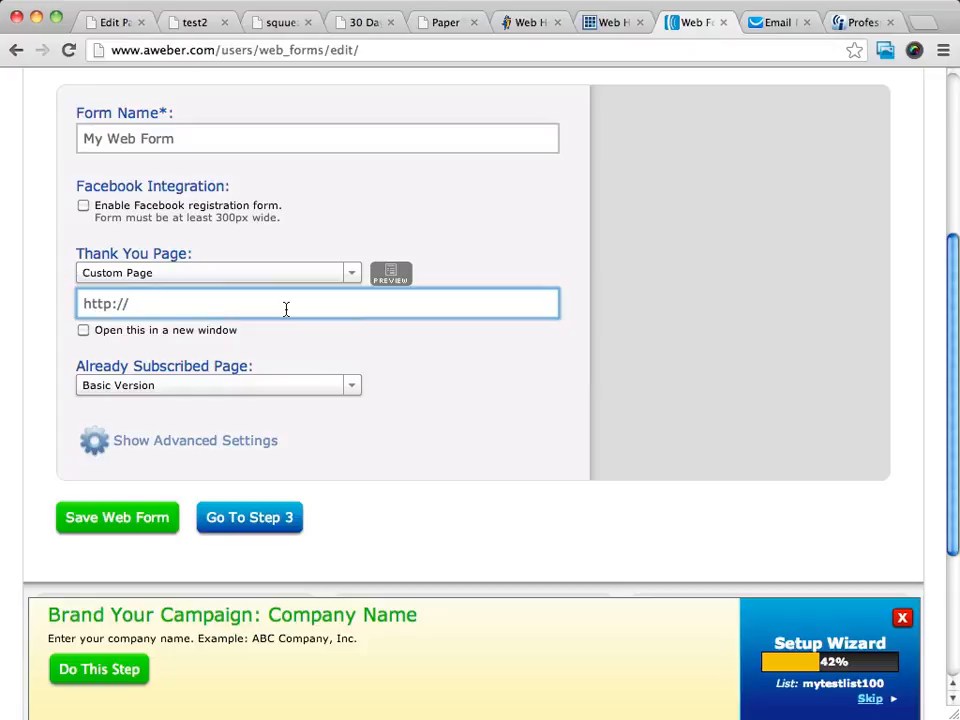
{"action": "type", "text": "pro-produc"}
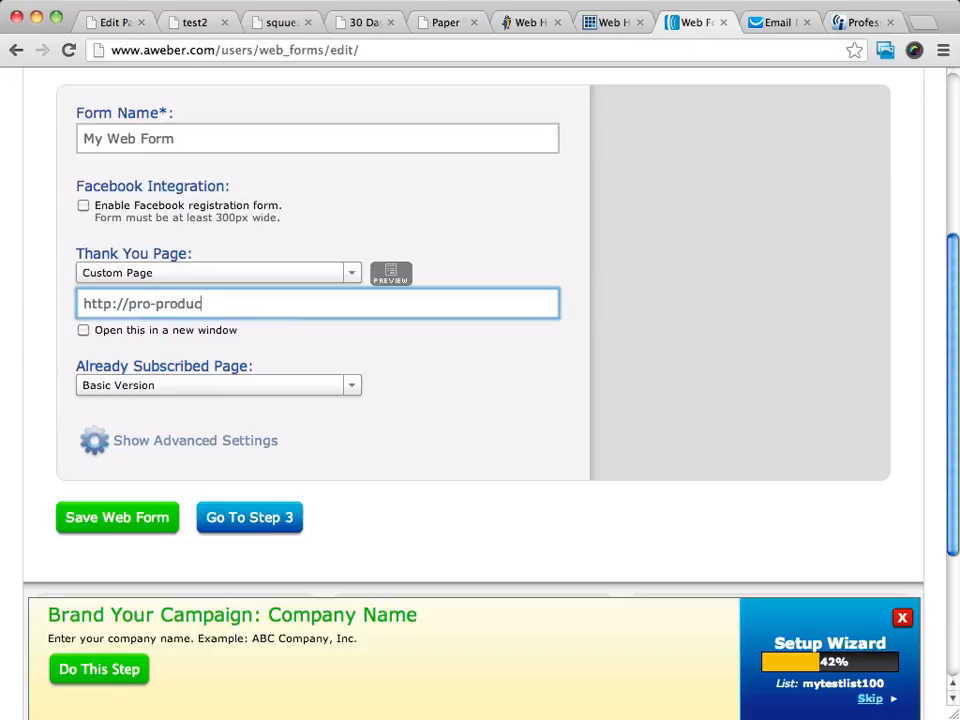
{"action": "type", "text": "treviews.com/oto"}
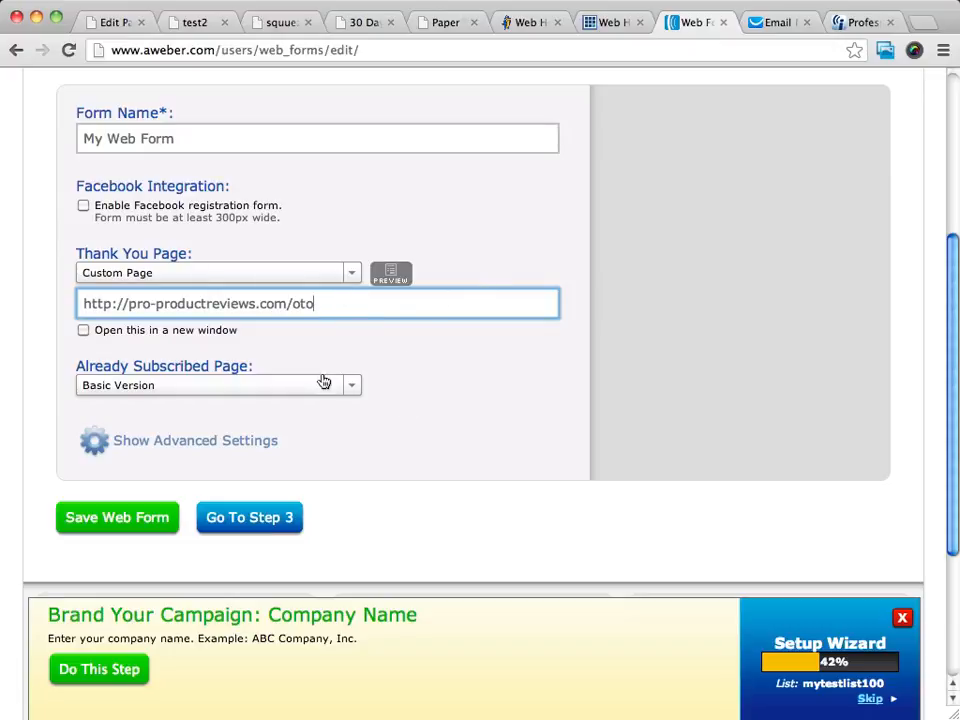
- Set the Already Subscribed Page to the same custom URL and save the web form
{"action": "left_click", "coordinate": [356, 387]}
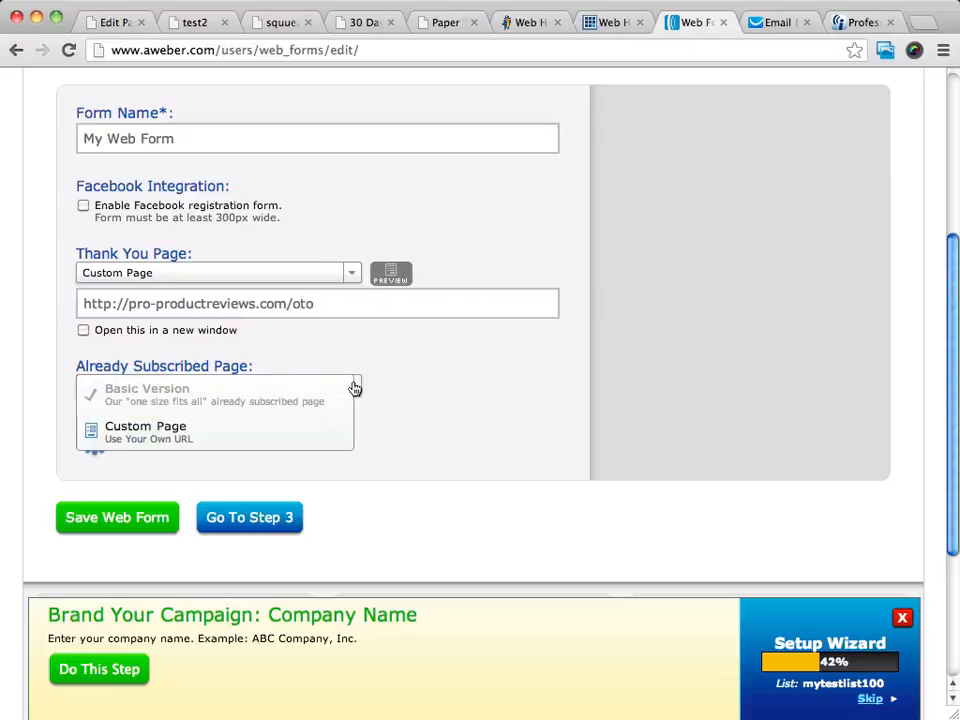
{"action": "left_click", "coordinate": [195, 431]}
{"action": "left_click", "coordinate": [279, 302]}
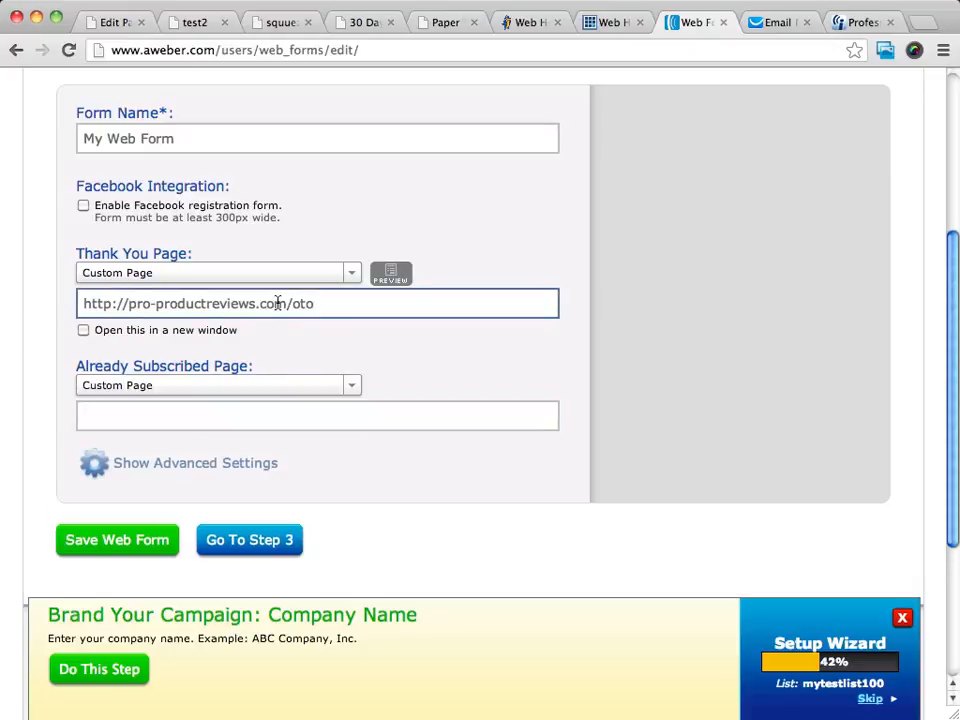
{"action": "triple_click", "coordinate": [277, 303]}
{"action": "key", "text": "super+c"}
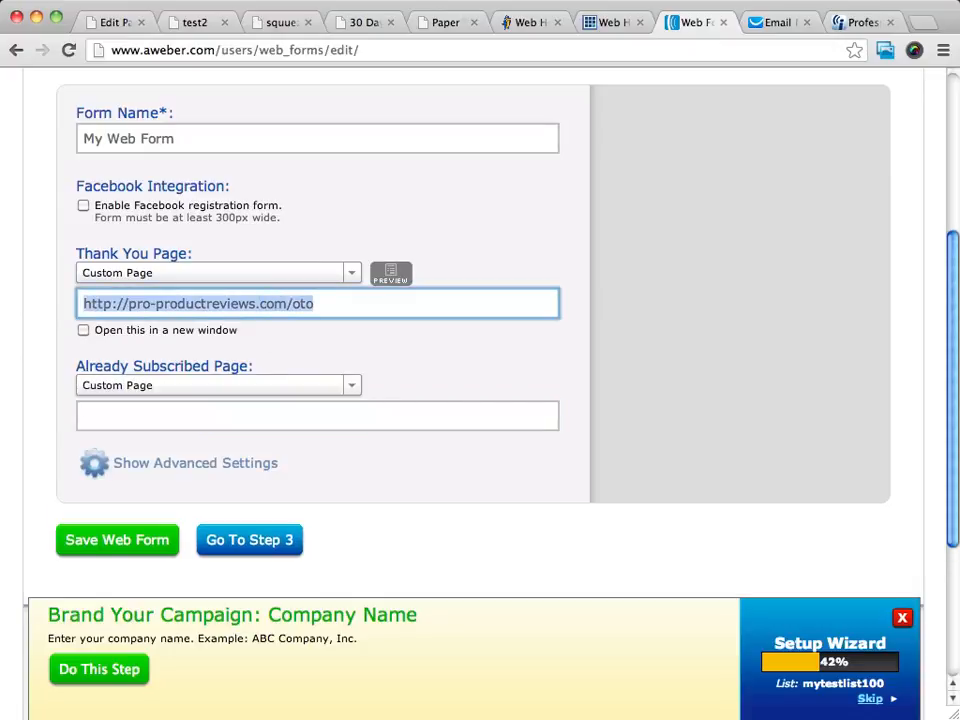
{"action": "left_click", "coordinate": [206, 417]}
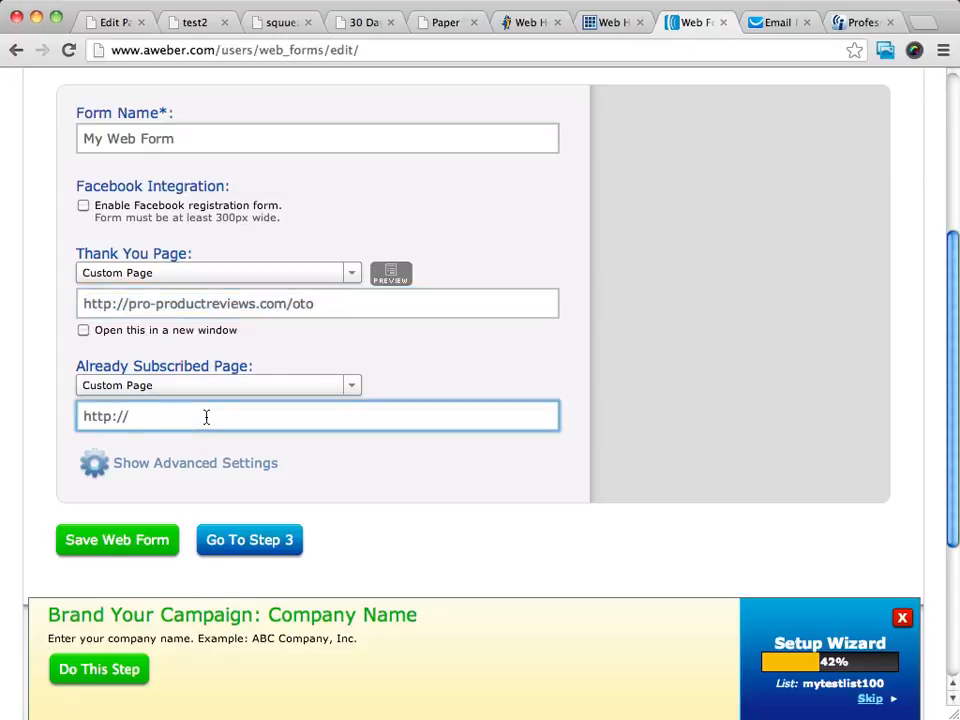
{"action": "key", "text": "super+v"}
{"action": "key", "text": "Left"}
{"action": "key", "text": "Left"}
{"action": "key", "text": "Left"}
{"action": "key", "text": "Left"}
{"action": "key", "text": "Left"}
{"action": "key", "text": "Left"}
{"action": "key", "text": "Left"}
{"action": "key", "text": "Left"}
{"action": "key", "text": "Left"}
{"action": "key", "text": "Left"}
{"action": "key", "text": "Left"}
{"action": "key", "text": "Left"}
{"action": "key", "text": "Left"}
{"action": "key", "text": "Left"}
{"action": "key", "text": "Left"}
{"action": "key", "text": "Left"}
{"action": "key", "text": "Left"}
{"action": "key", "text": "Left"}
{"action": "key", "text": "Left"}
{"action": "key", "text": "Left"}
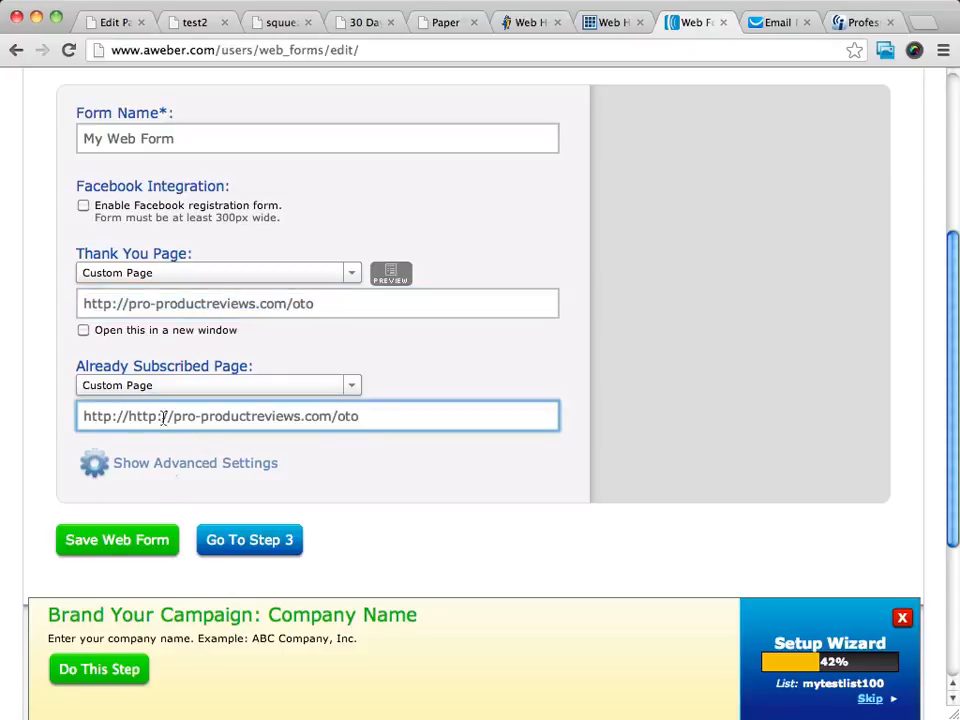
{"action": "key", "text": "shift+super+Left"}
{"action": "key", "text": "BackSpace"}
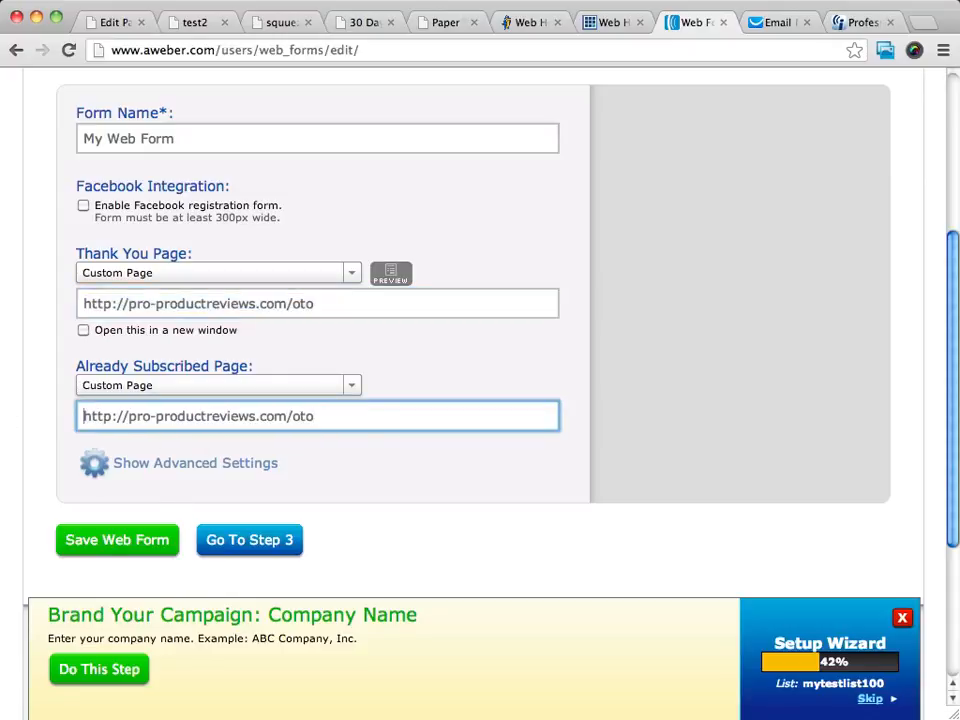
{"action": "left_click", "coordinate": [104, 541]}
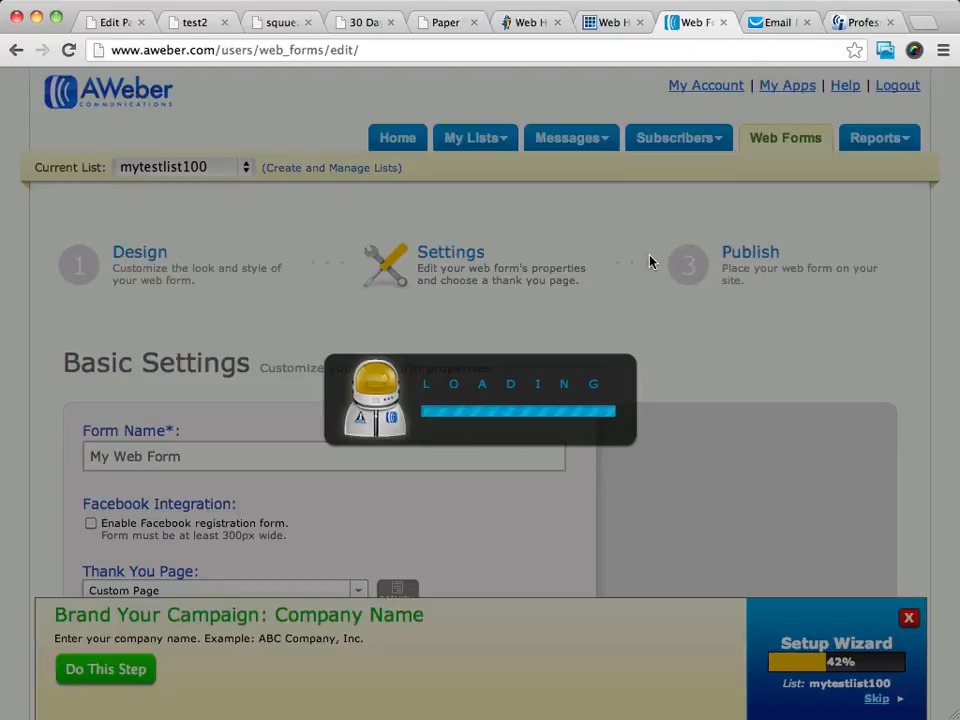
{"action": "scroll", "coordinate": [302, 306], "scroll_direction": "down", "scroll_amount": 5}
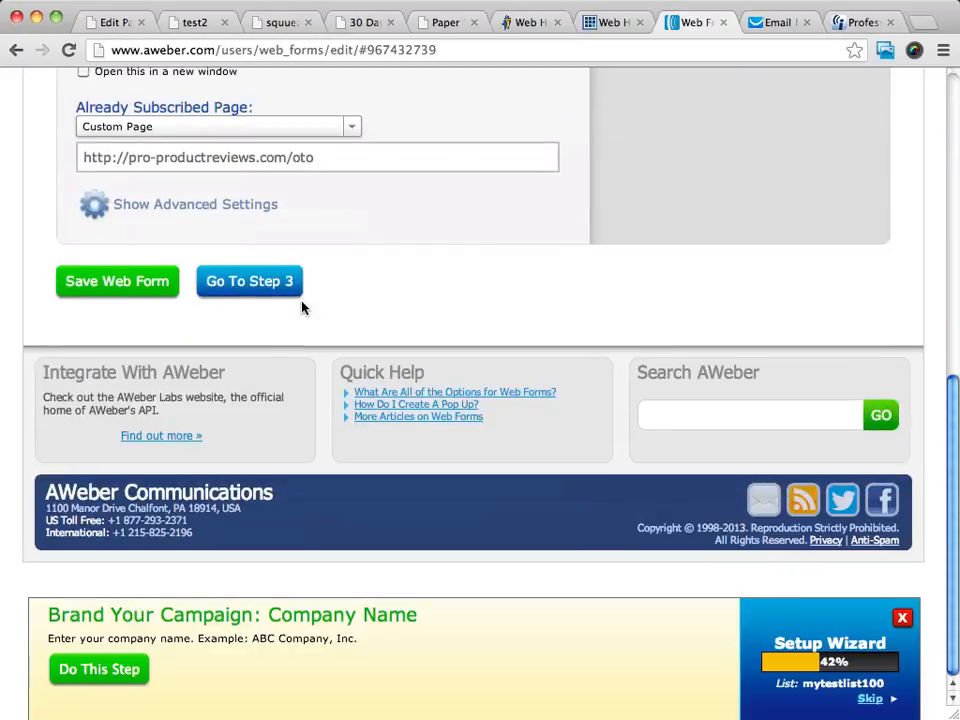
{"action": "left_click", "coordinate": [259, 281]}
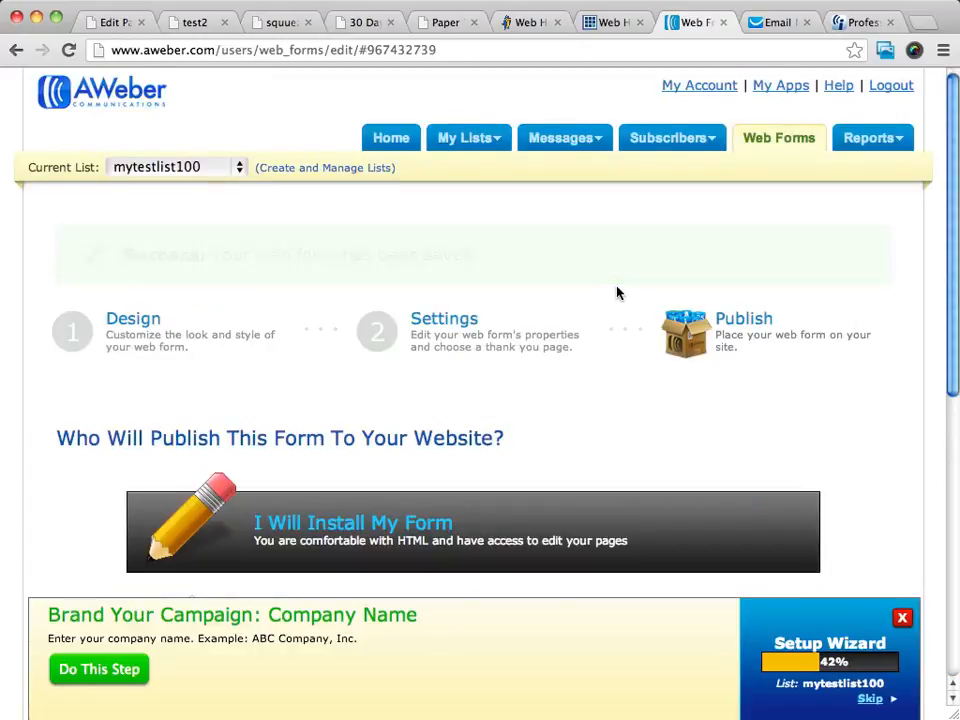
{"action": "scroll", "coordinate": [617, 294], "scroll_direction": "down", "scroll_amount": 5}
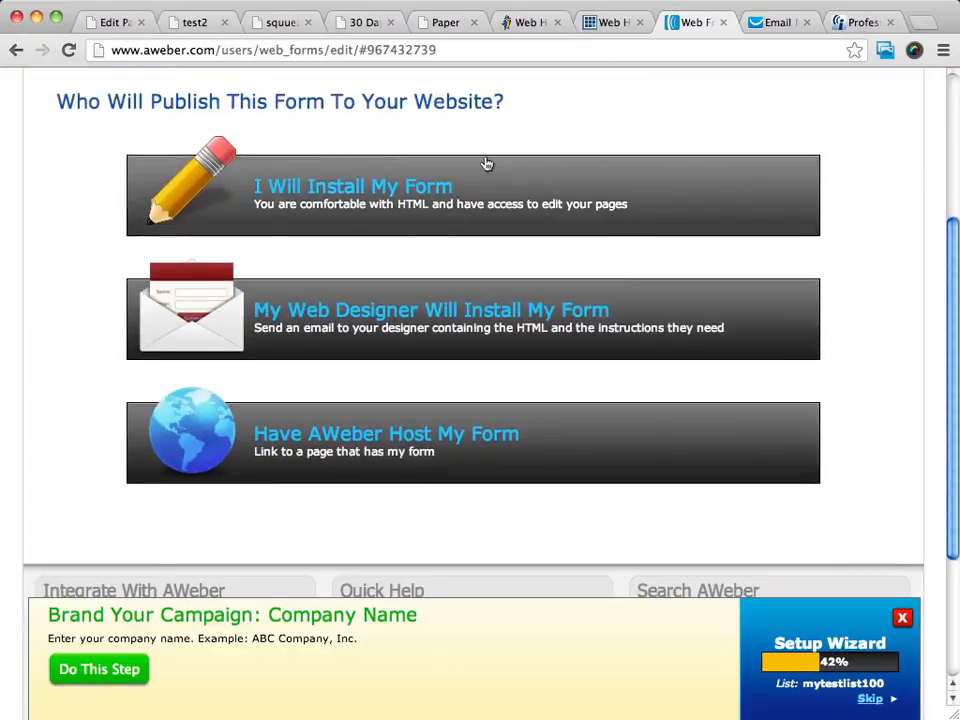
{"action": "scroll", "coordinate": [612, 181], "scroll_direction": "up", "scroll_amount": 1}
{"action": "scroll", "coordinate": [613, 180], "scroll_direction": "up", "scroll_amount": 1}
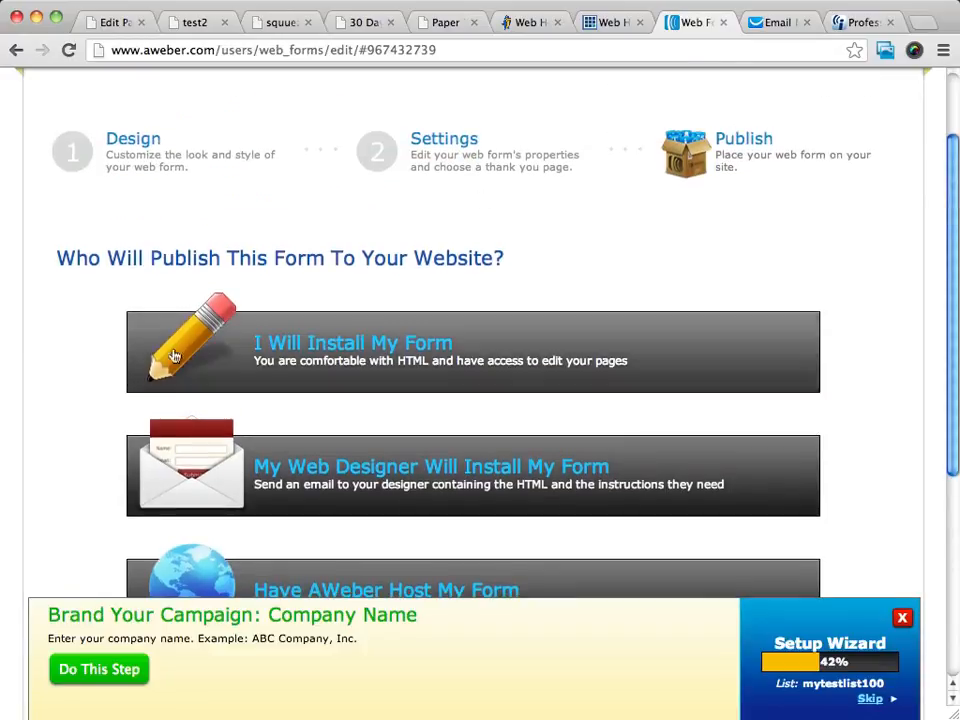
{"action": "left_click", "coordinate": [437, 341]}
{"action": "scroll", "coordinate": [596, 386], "scroll_direction": "down", "scroll_amount": 3}
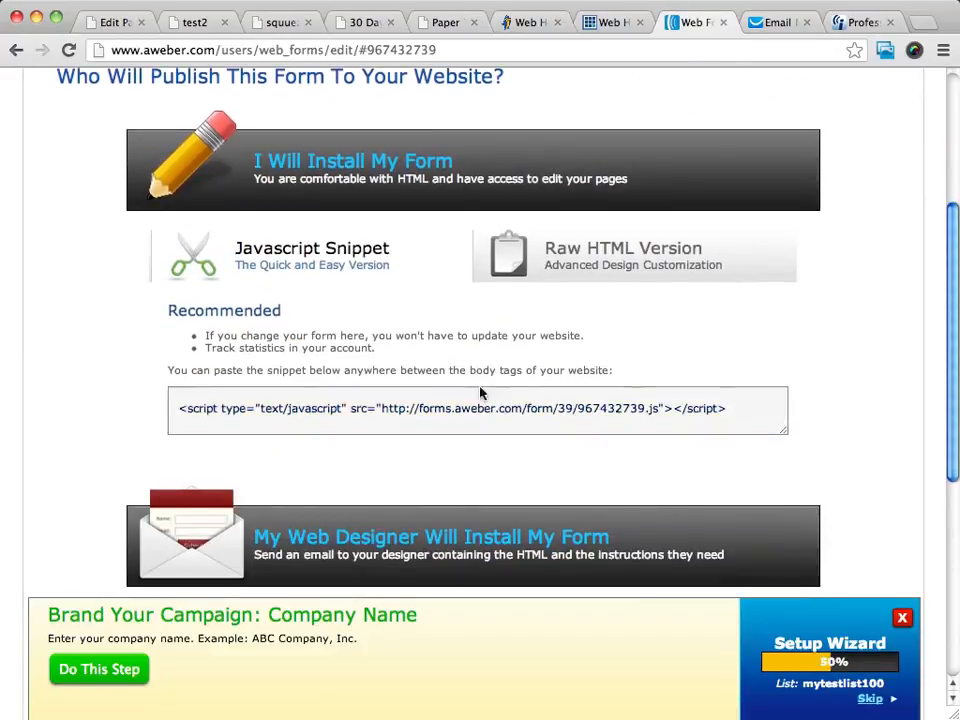
{"action": "left_click", "coordinate": [474, 410]}
{"action": "left_click", "coordinate": [472, 410]}
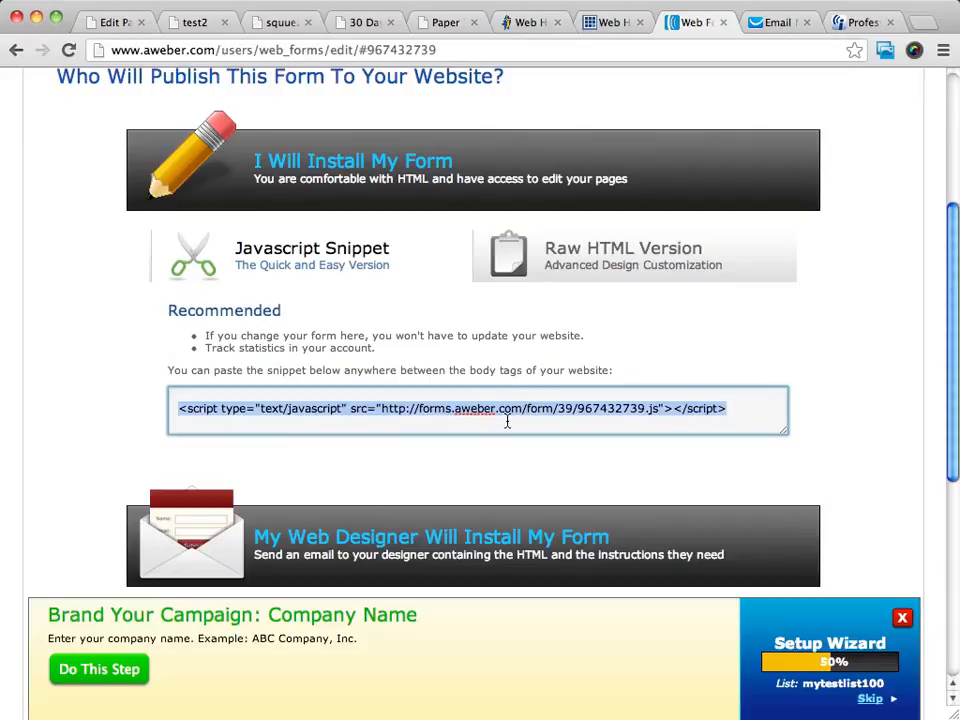
{"action": "scroll", "coordinate": [495, 351], "scroll_direction": "up", "scroll_amount": 5}
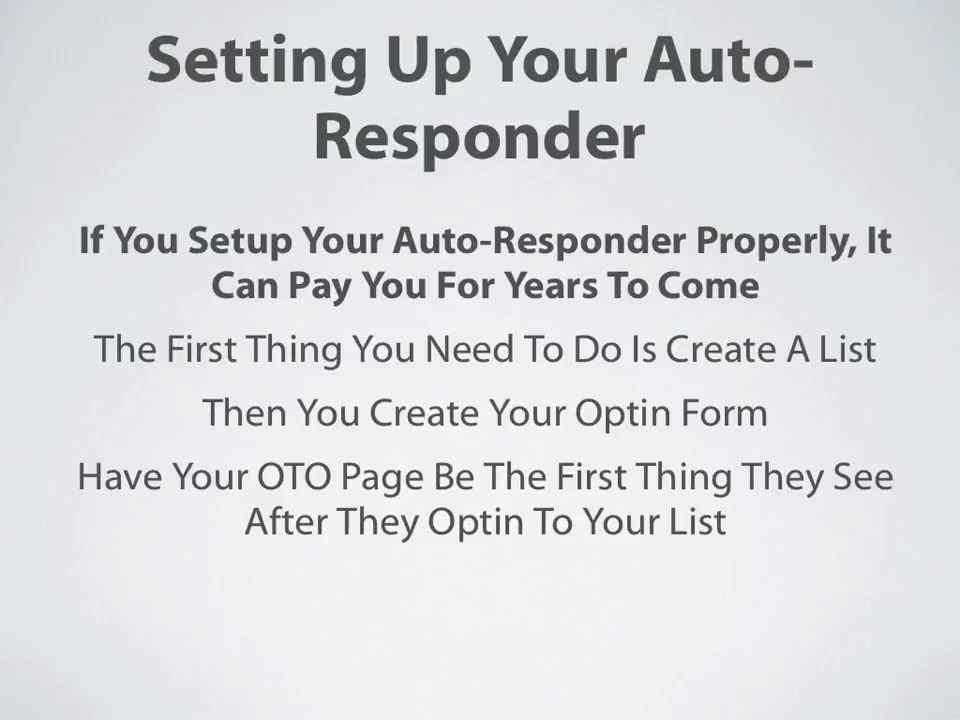
- Advance the presentation to the follow-up auto-responder messages slide
{"action": "key", "text": "Right"}
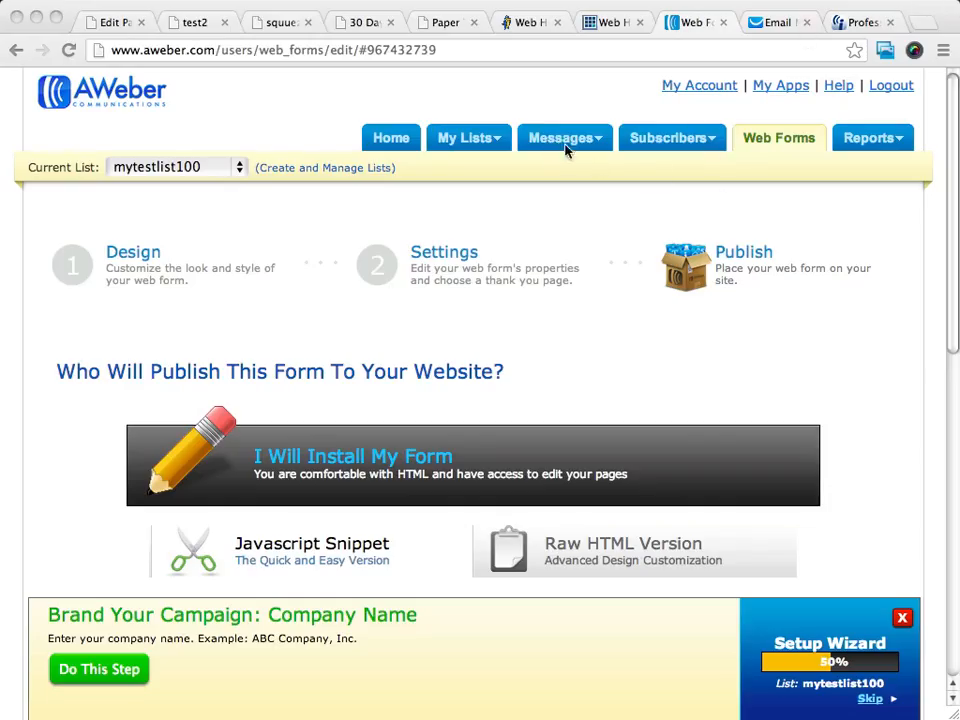
- From Messages > Follow Up, create a new Plain Text Message via the New HTML Message dropdown
{"action": "mouse_move", "coordinate": [560, 145]}
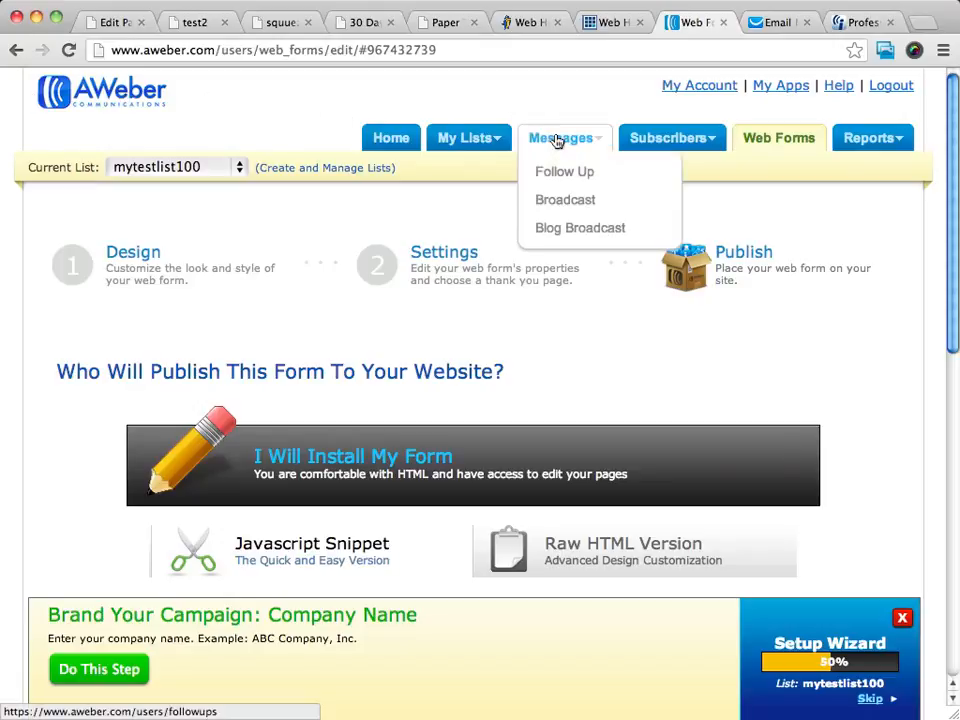
{"action": "left_click", "coordinate": [584, 174]}
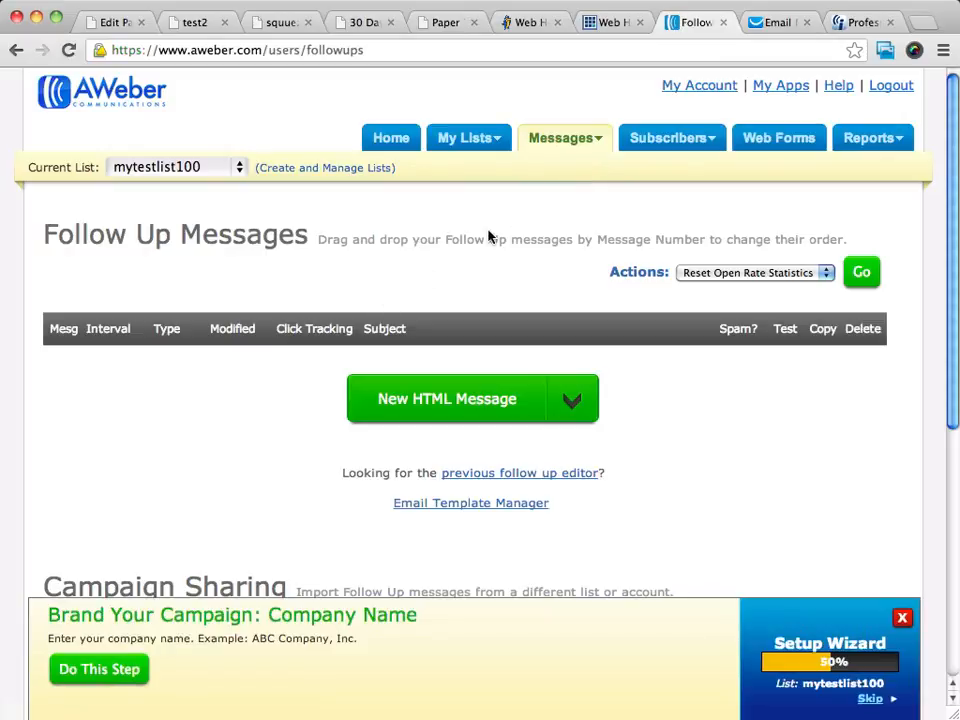
{"action": "scroll", "coordinate": [528, 248], "scroll_direction": "down", "scroll_amount": 2}
{"action": "scroll", "coordinate": [528, 250], "scroll_direction": "up", "scroll_amount": 2}
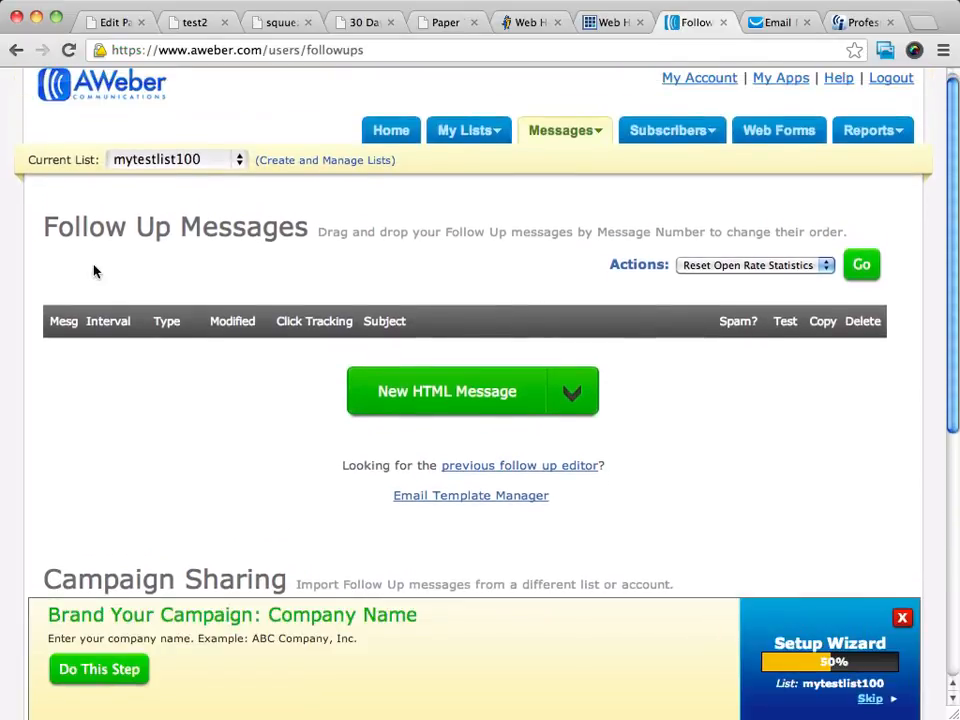
{"action": "left_click", "coordinate": [569, 392]}
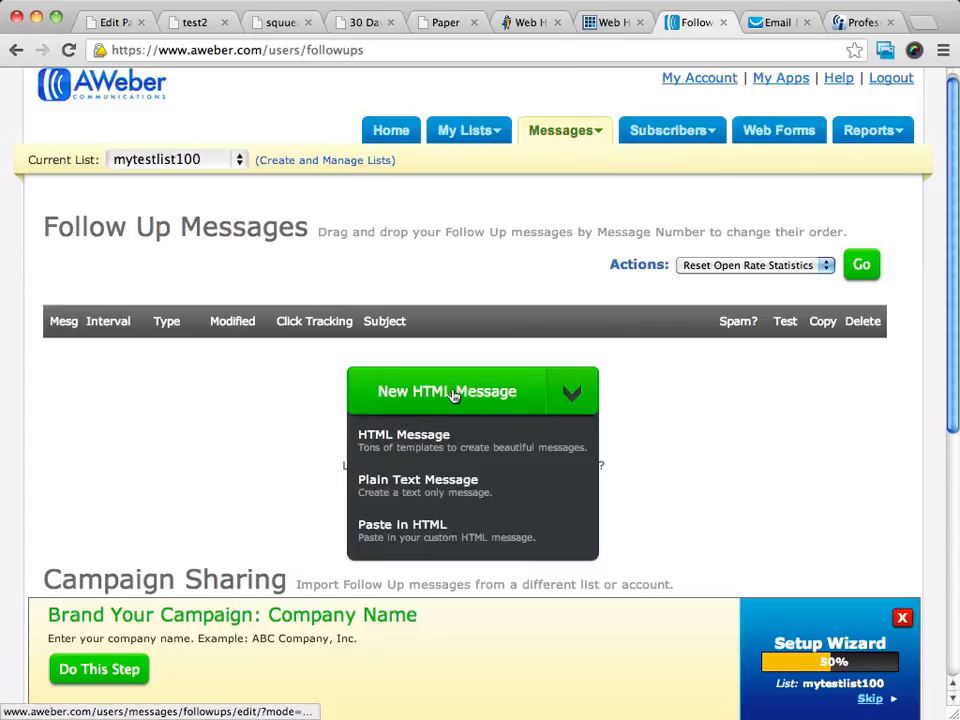
{"action": "left_click", "coordinate": [420, 487]}
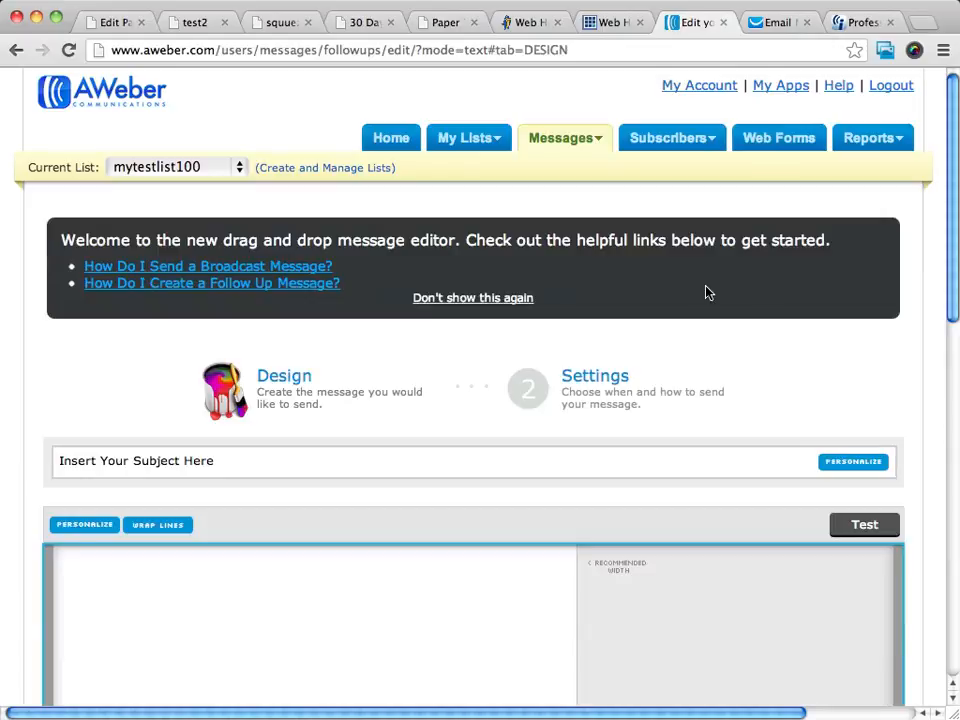
{"action": "scroll", "coordinate": [706, 292], "scroll_direction": "down", "scroll_amount": 5}
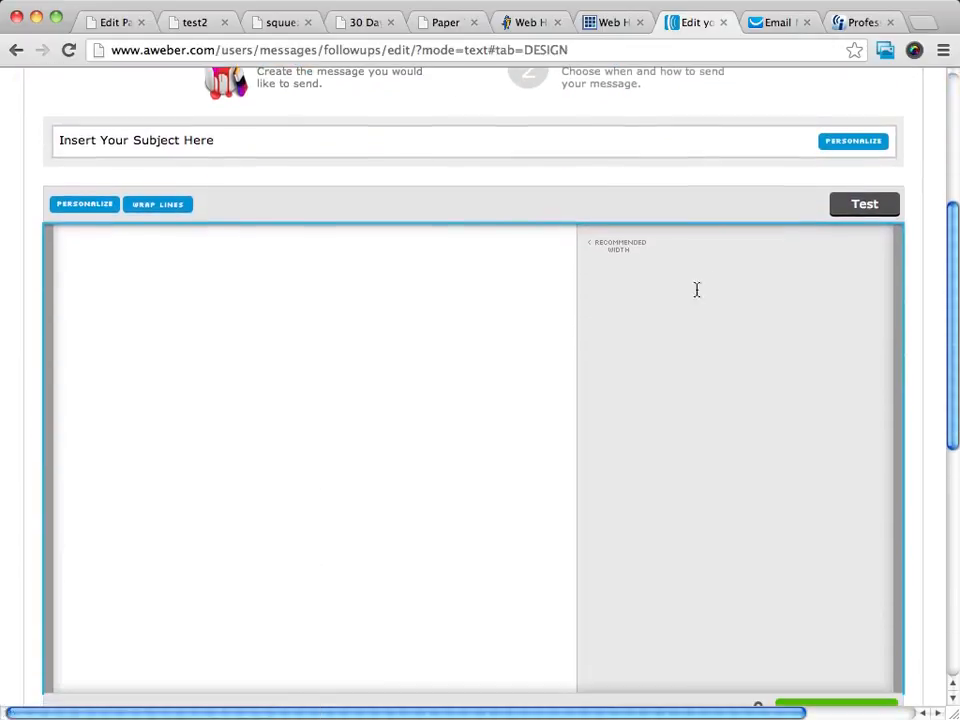
- Set the subject to 'Thanks for Signing Up, Here Is Your Download'
{"action": "left_click", "coordinate": [193, 146]}
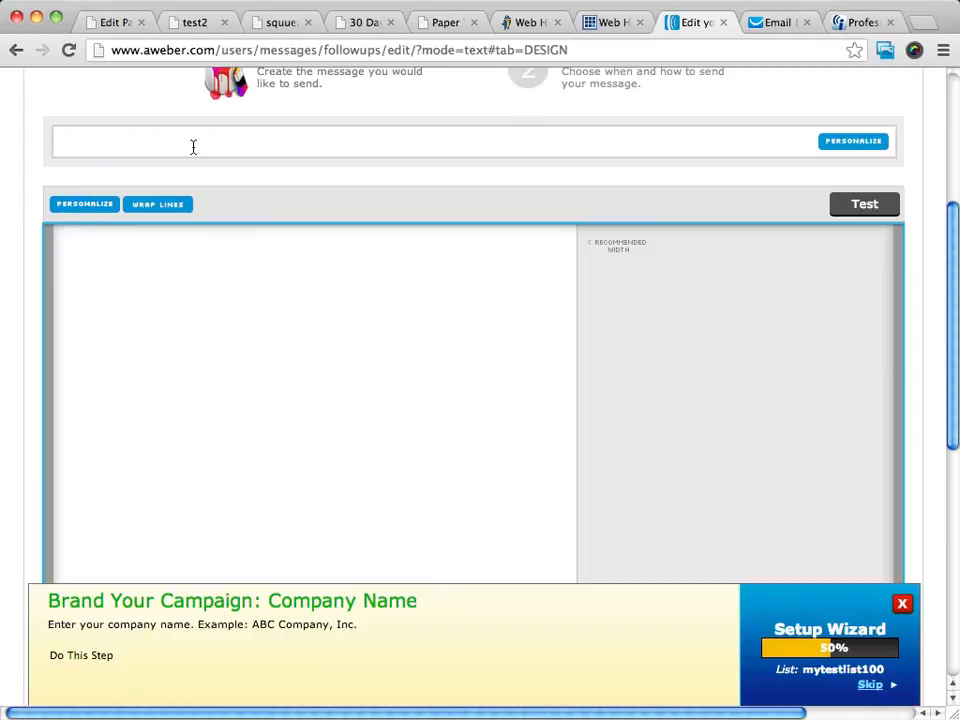
{"action": "type", "text": "Thanks for Signing "}
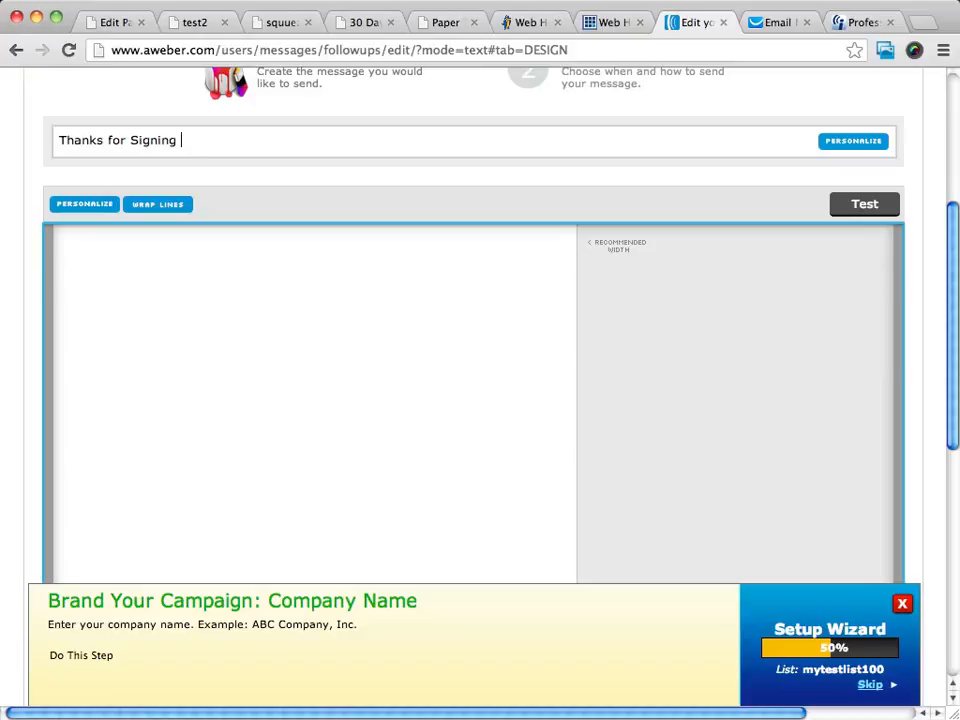
{"action": "type", "text": "Up, here Is Your"}
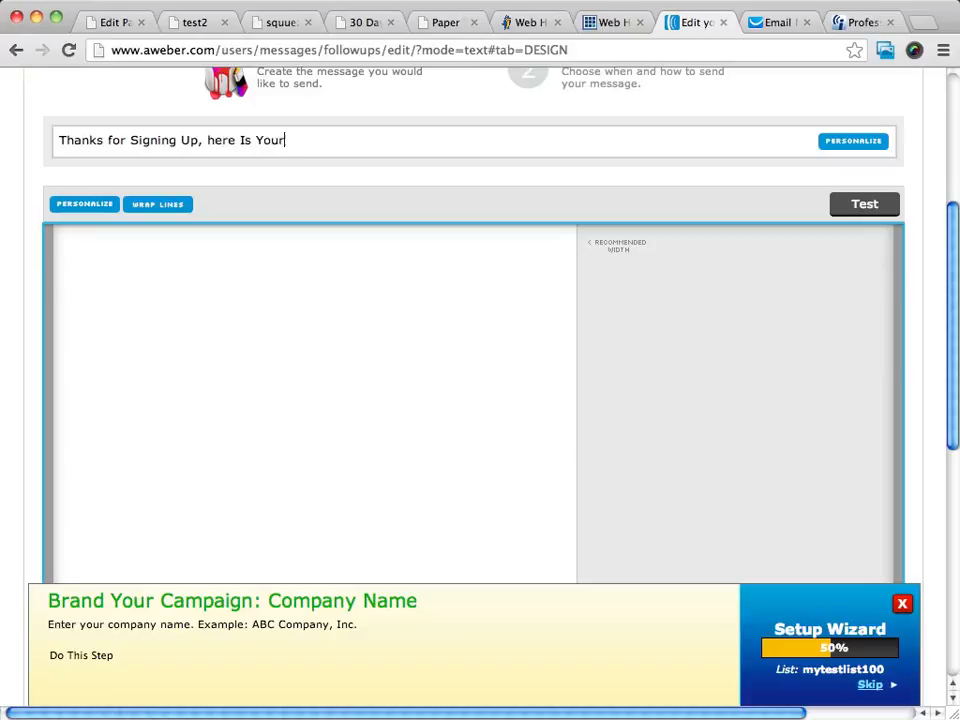
{"action": "type", "text": " Download"}
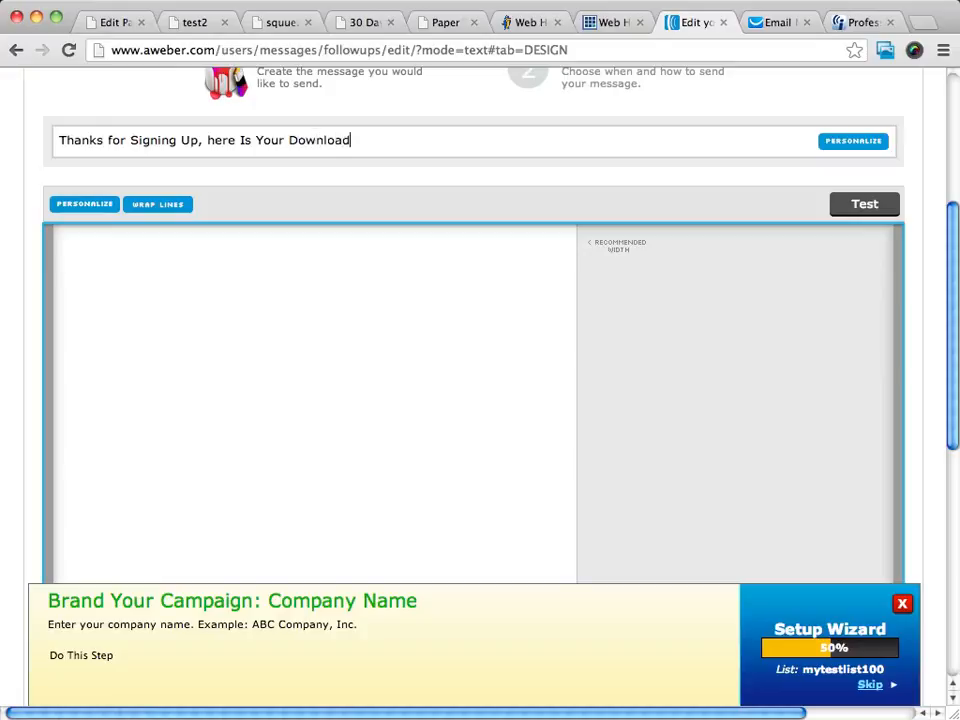
{"action": "left_click", "coordinate": [208, 140]}
{"action": "key", "text": "Delete"}
{"action": "type", "text": "H"}
{"action": "scroll", "coordinate": [413, 302], "scroll_direction": "down", "scroll_amount": 5}
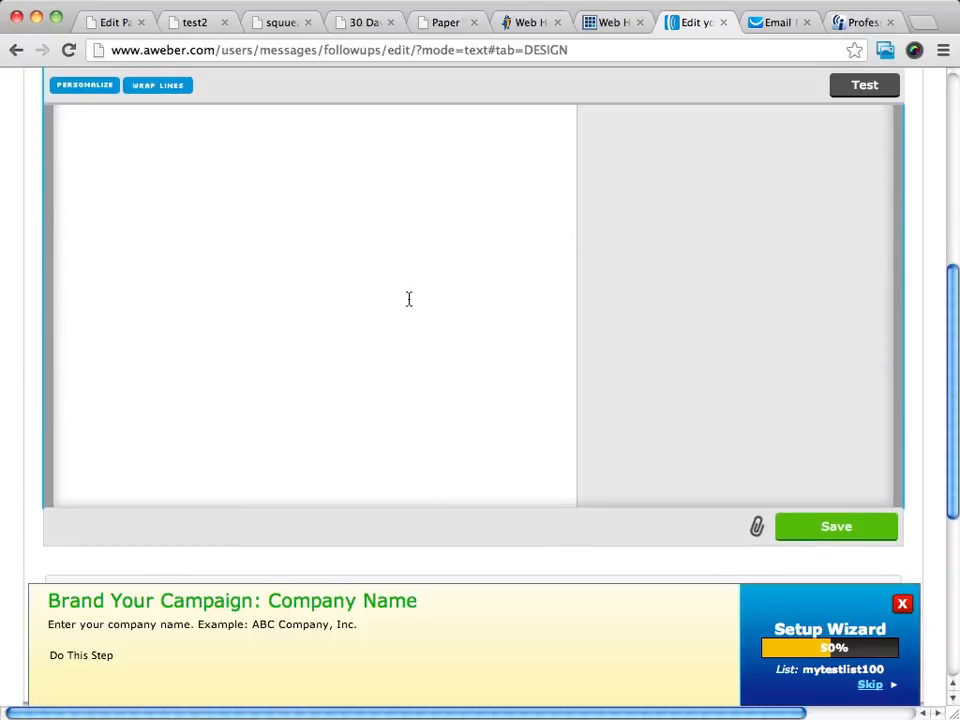
{"action": "scroll", "coordinate": [149, 219], "scroll_direction": "up", "scroll_amount": 3}
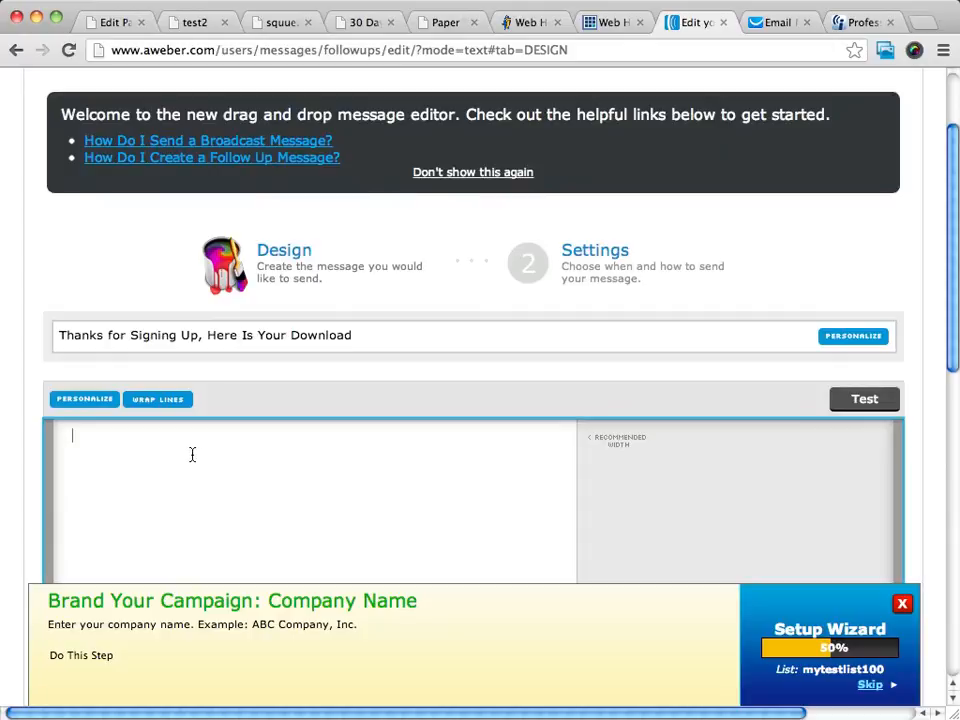
- Write a short 'Here is your download' thank-you body, signed off with the sender's name
{"action": "left_click", "coordinate": [191, 454]}
{"action": "type", "text": "Here is your download, thank"}
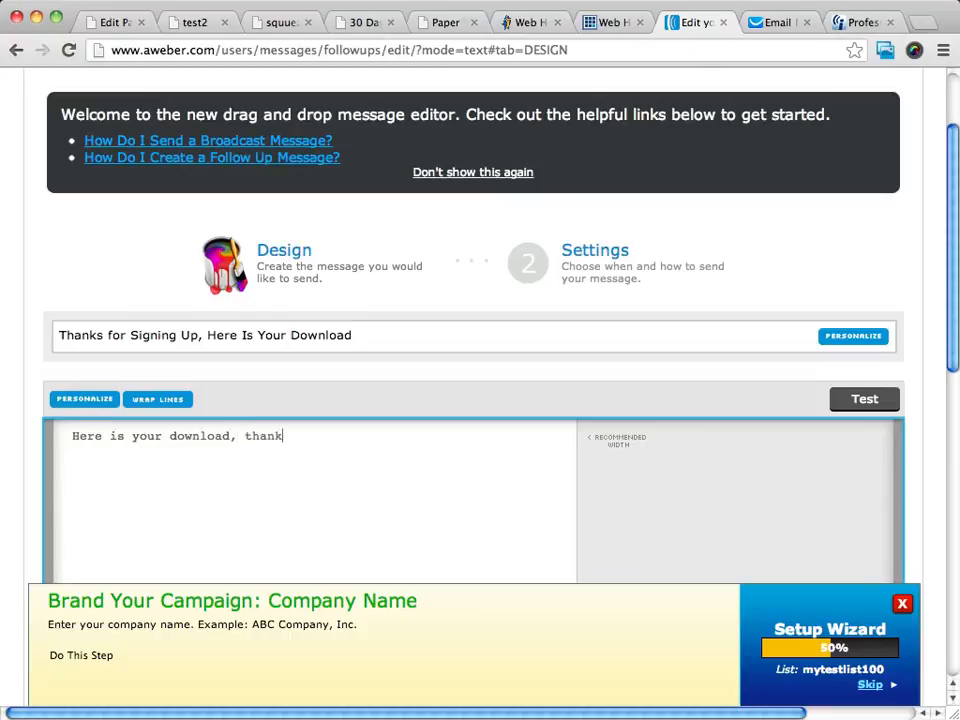
{"action": "type", "text": " them for signing upo"}
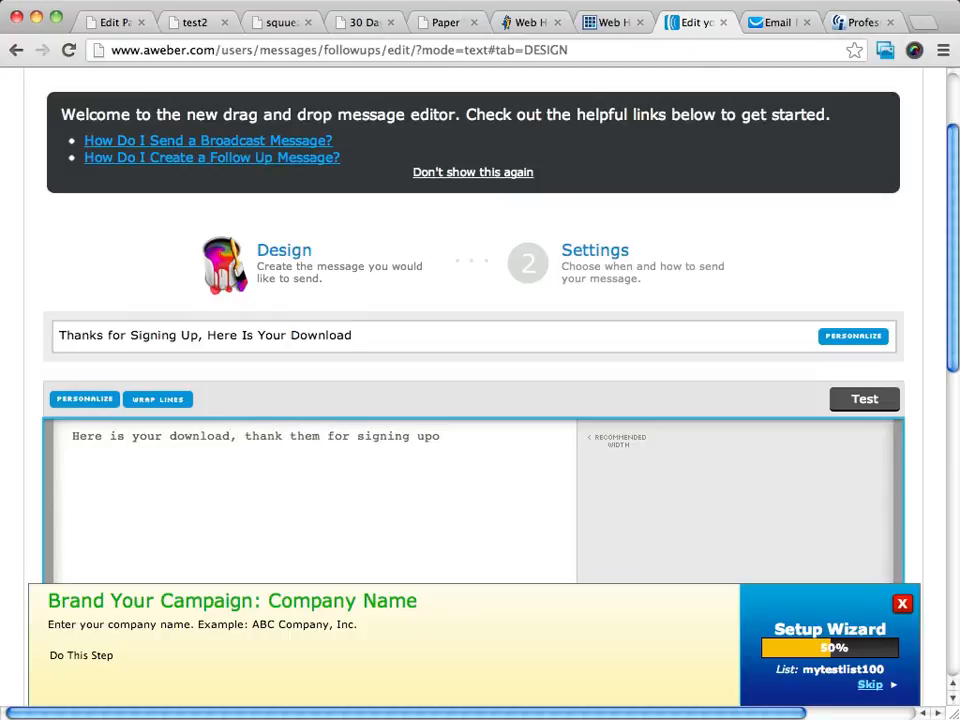
{"action": "key", "text": "BackSpace"}
{"action": "type", "text": "p  "}
{"action": "type", "text": "lin  "}
{"action": "type", "text": "thanks"}
{"action": "key", "text": "Return"}
{"action": "type", "text": "Mark"}
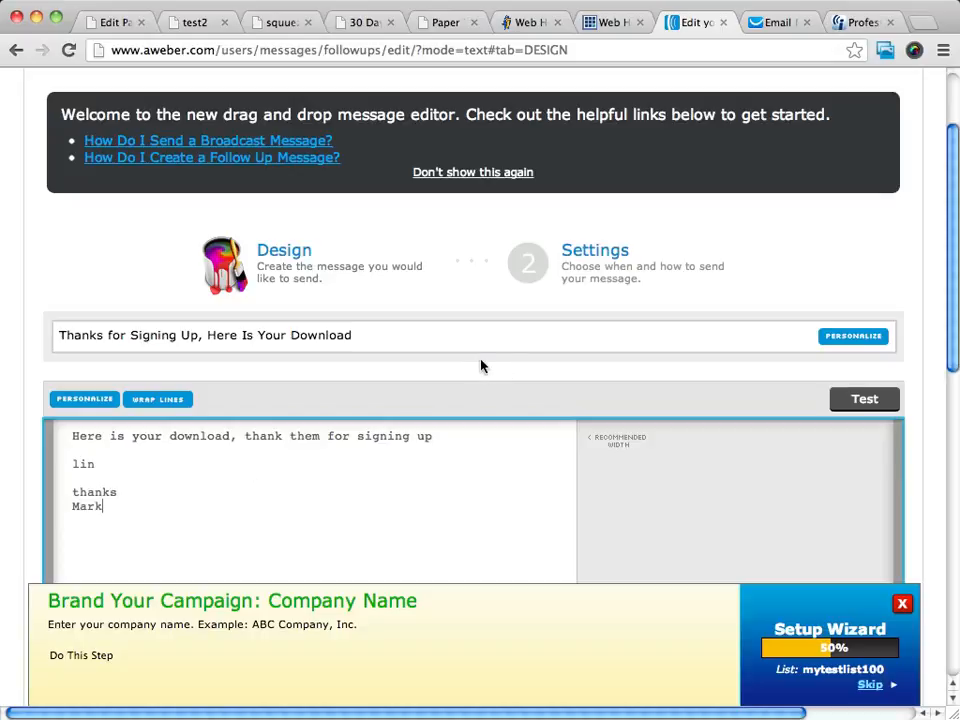
{"action": "scroll", "coordinate": [480, 364], "scroll_direction": "down", "scroll_amount": 1}
{"action": "scroll", "coordinate": [483, 351], "scroll_direction": "down", "scroll_amount": 10}
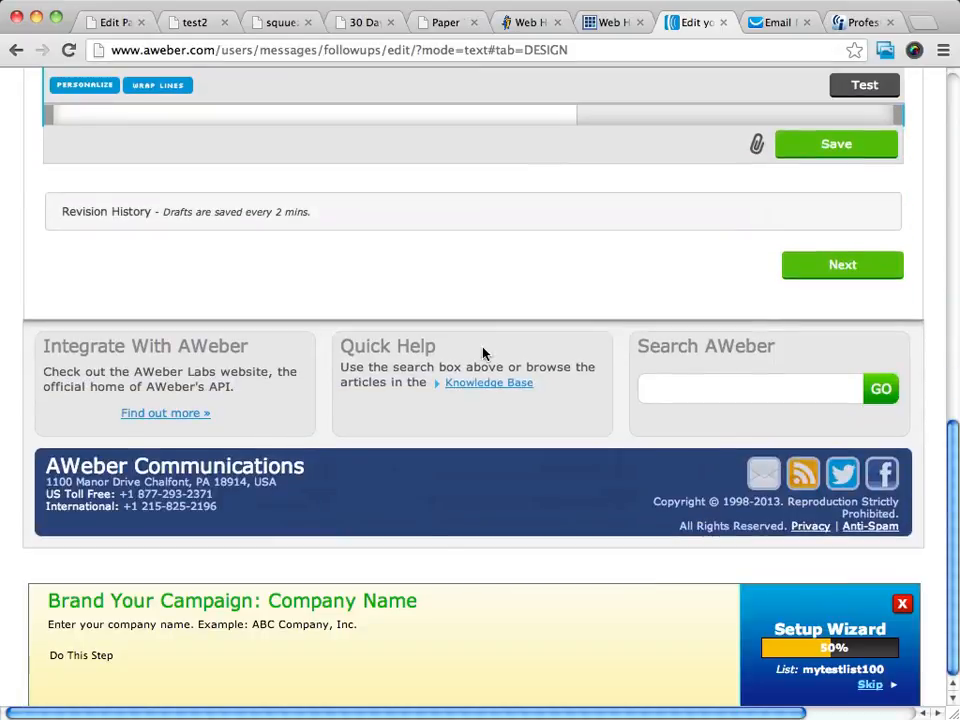
{"action": "scroll", "coordinate": [483, 354], "scroll_direction": "up", "scroll_amount": 4}
- Save the first plain text follow-up from its Settings page as message 1, interval 0
{"action": "left_click", "coordinate": [858, 460]}
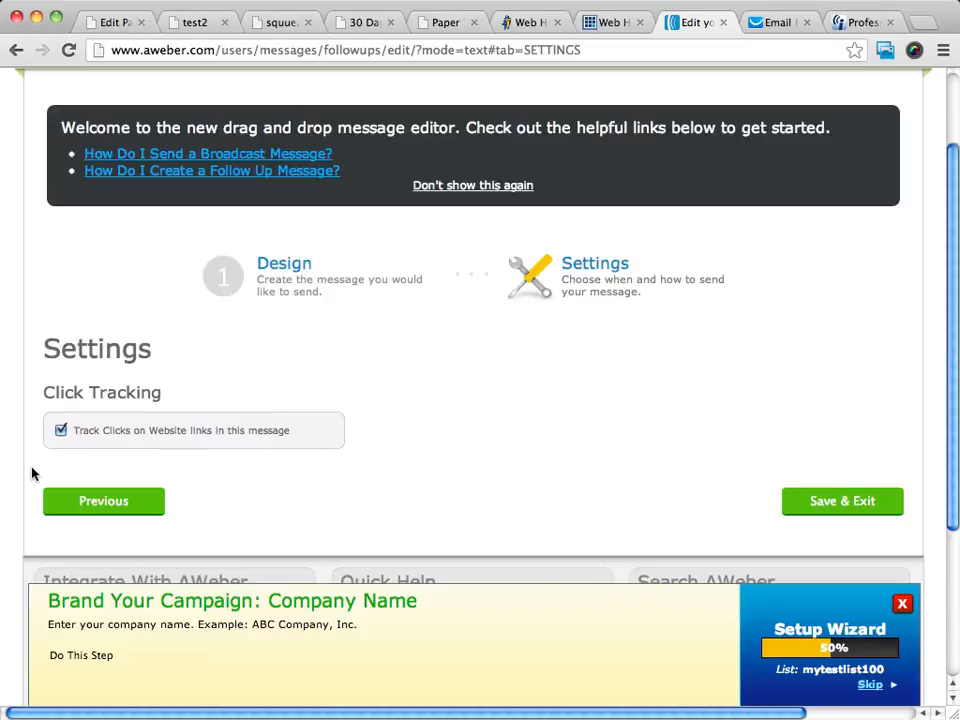
{"action": "scroll", "coordinate": [94, 430], "scroll_direction": "right", "scroll_amount": 1}
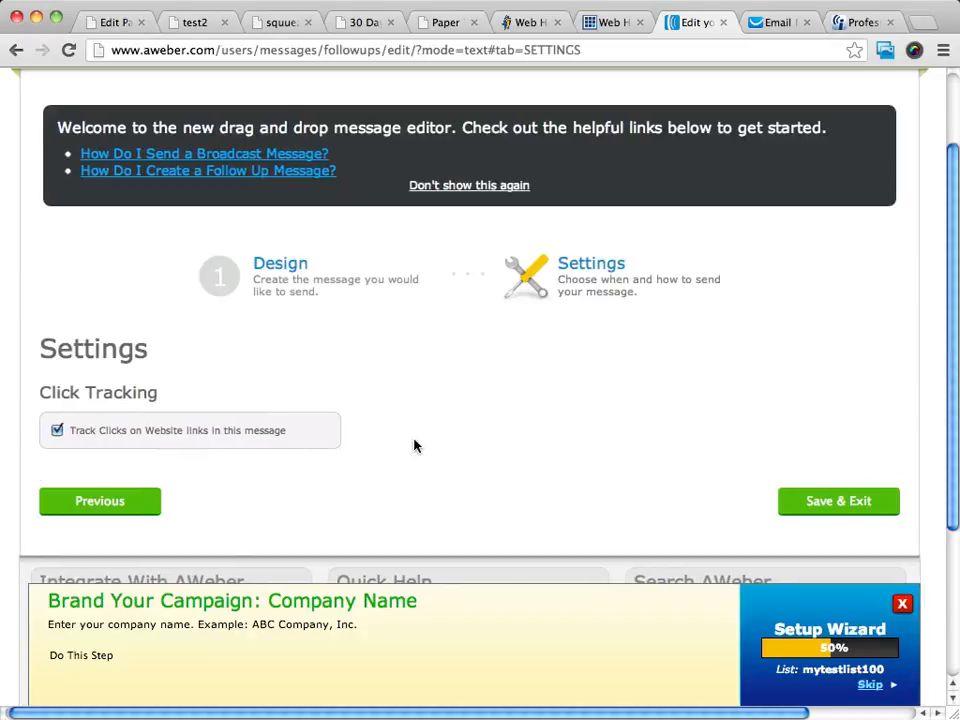
{"action": "left_click", "coordinate": [838, 506]}
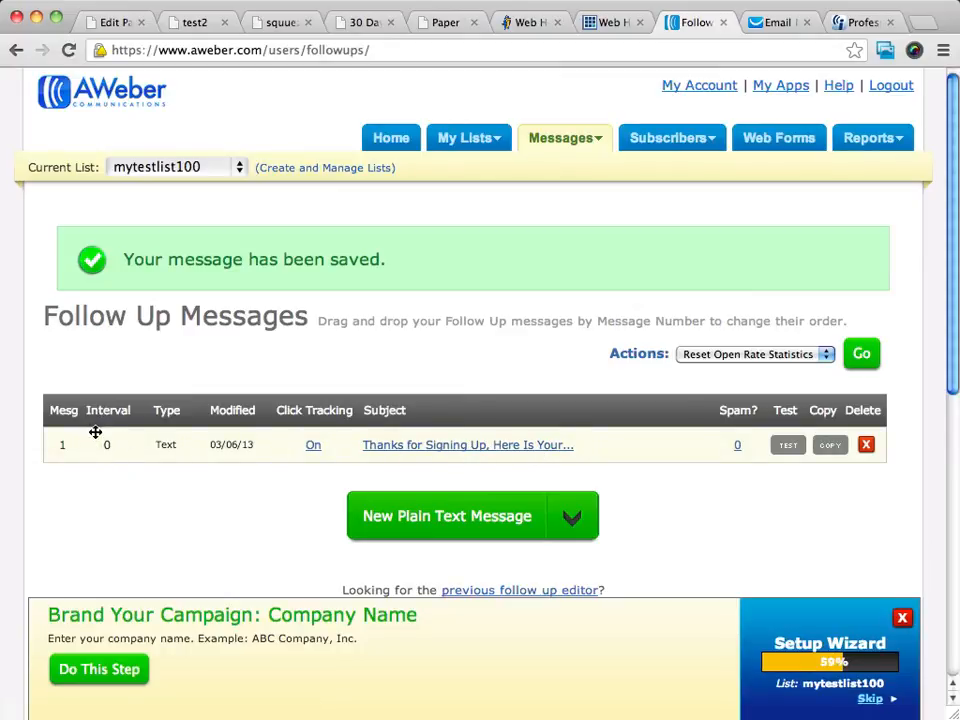
- Start a new plain text follow-up message
{"action": "left_click", "coordinate": [572, 518]}
{"action": "scroll", "coordinate": [647, 525], "scroll_direction": "down", "scroll_amount": 3}
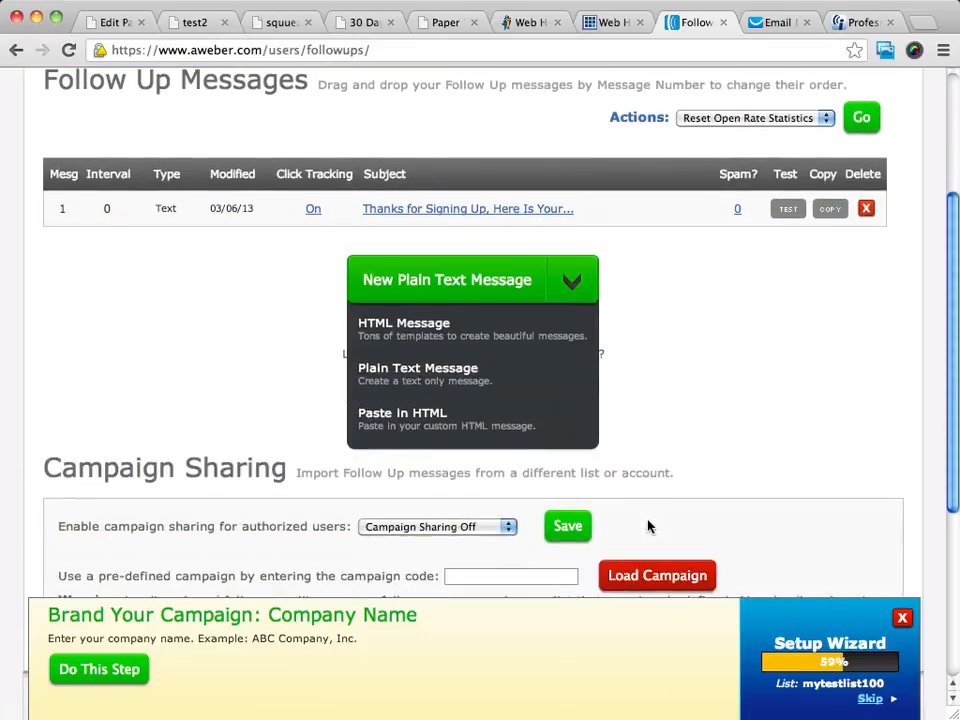
{"action": "left_click", "coordinate": [452, 380]}
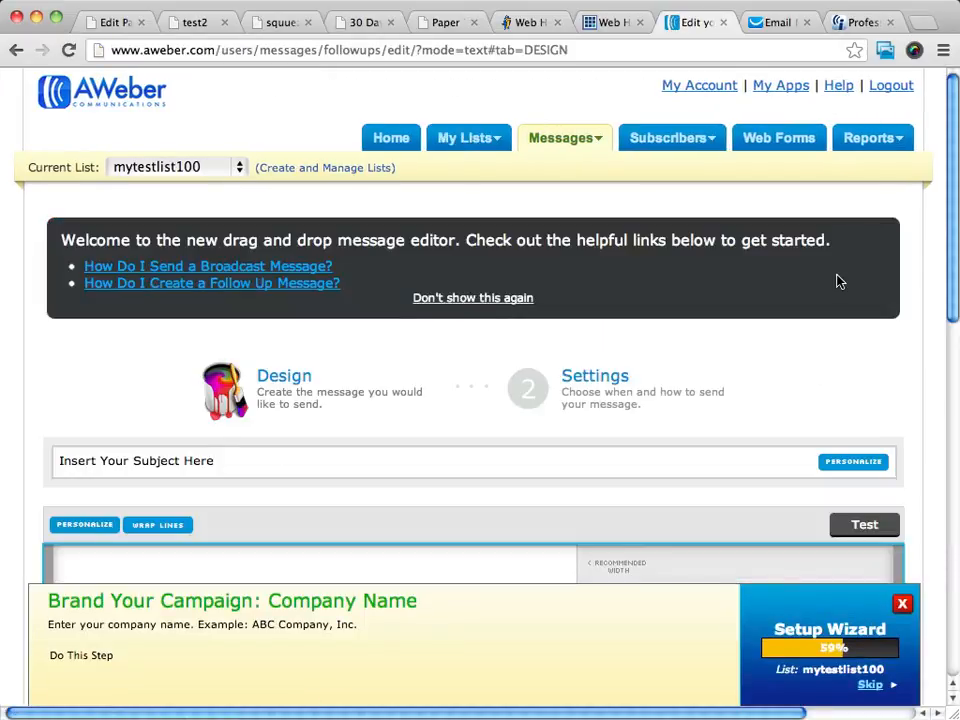
{"action": "scroll", "coordinate": [838, 281], "scroll_direction": "down", "scroll_amount": 3}
{"action": "scroll", "coordinate": [838, 281], "scroll_direction": "down", "scroll_amount": 3}
{"action": "scroll", "coordinate": [838, 281], "scroll_direction": "up", "scroll_amount": 4}
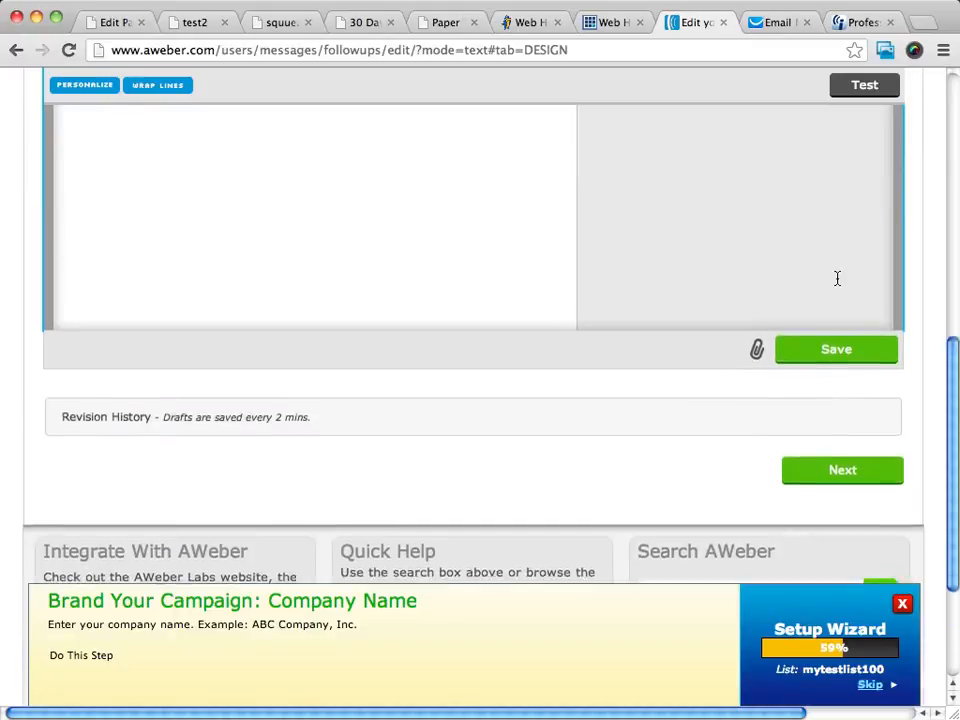
{"action": "scroll", "coordinate": [838, 281], "scroll_direction": "up", "scroll_amount": 1}
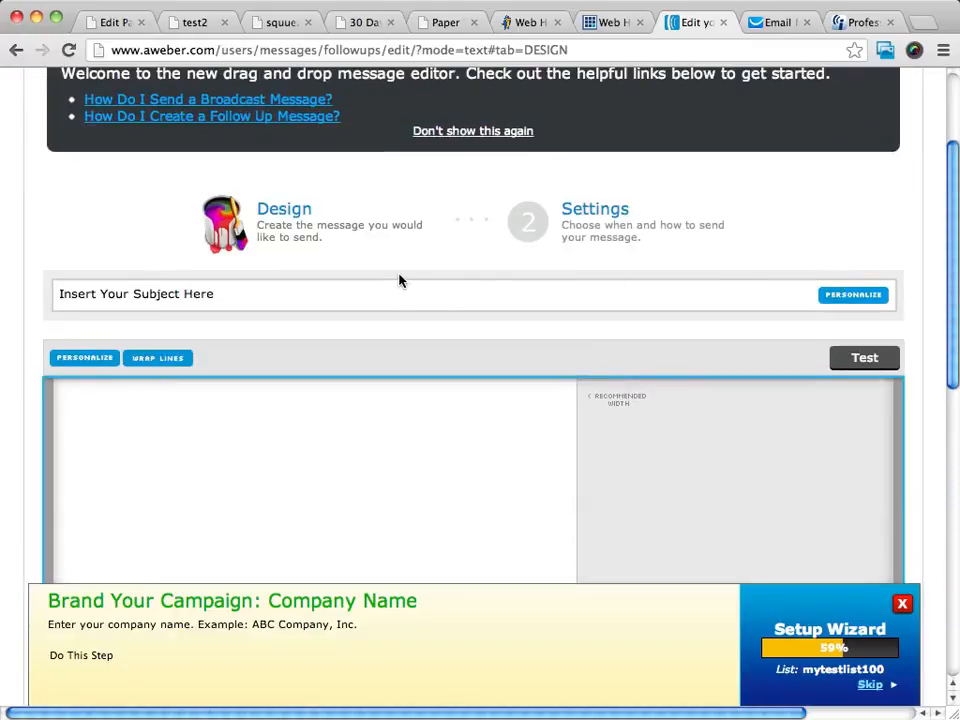
{"action": "scroll", "coordinate": [392, 251], "scroll_direction": "down", "scroll_amount": 3}
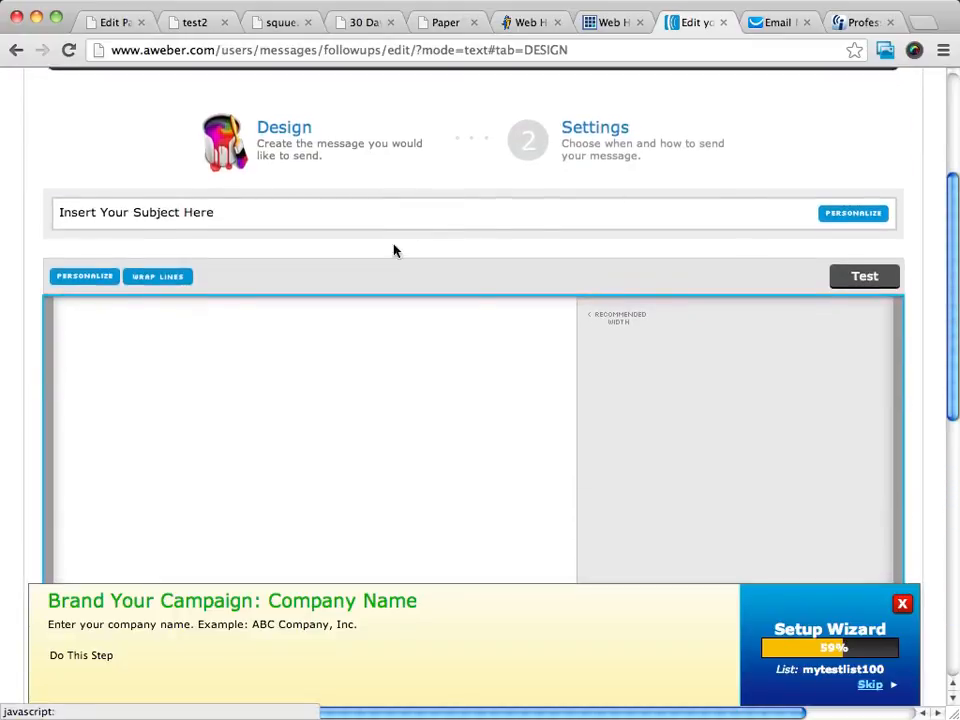
- Enter subject 'This is a second email' and a short welcome/oto body, wrapped to recommended width
{"action": "left_click", "coordinate": [193, 213]}
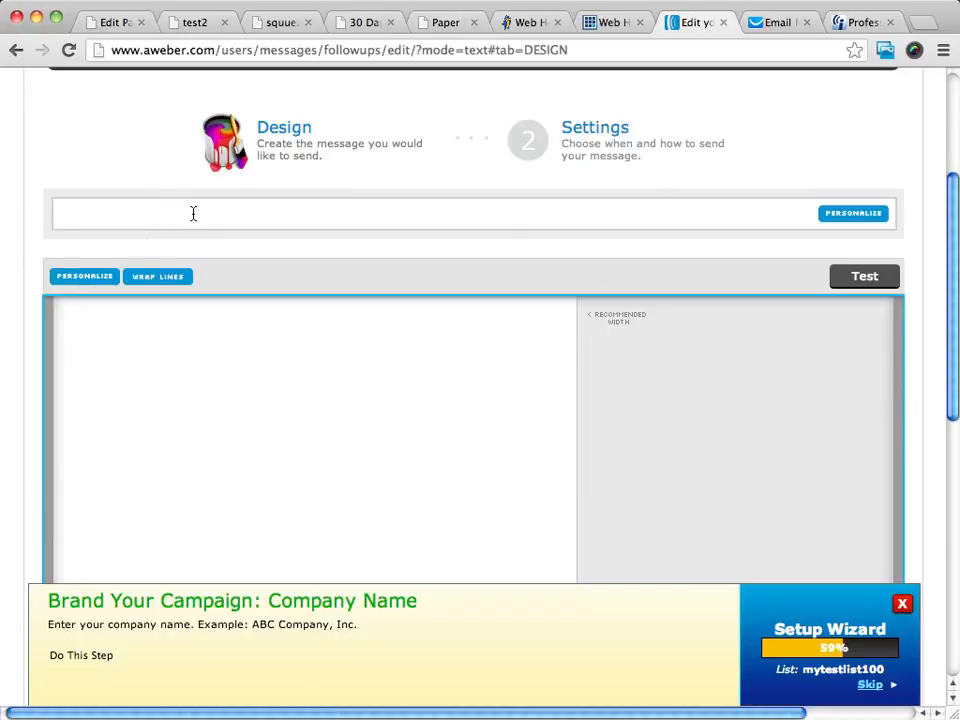
{"action": "type", "text": "This is a secon email"}
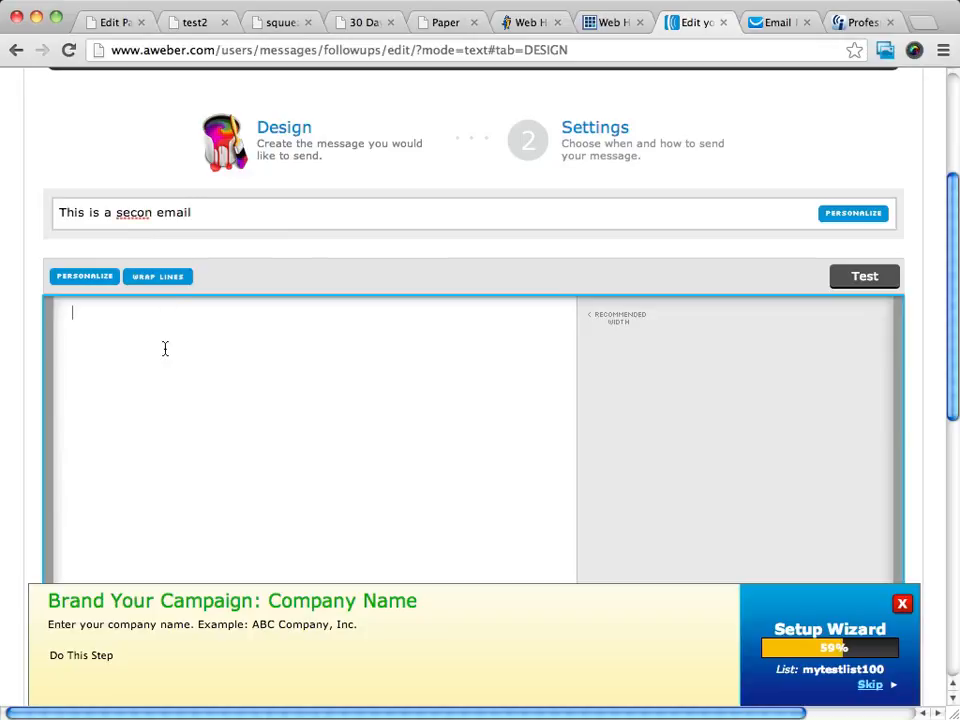
{"action": "type", "text": "hi again message"}
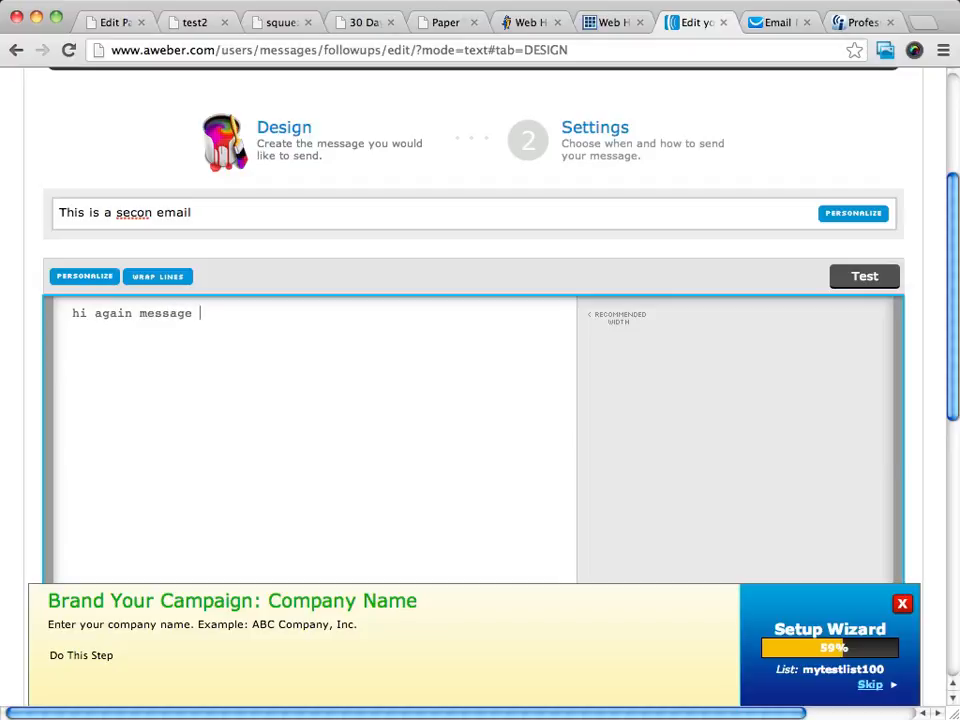
{"action": "type", "text": " maybe promote your "}
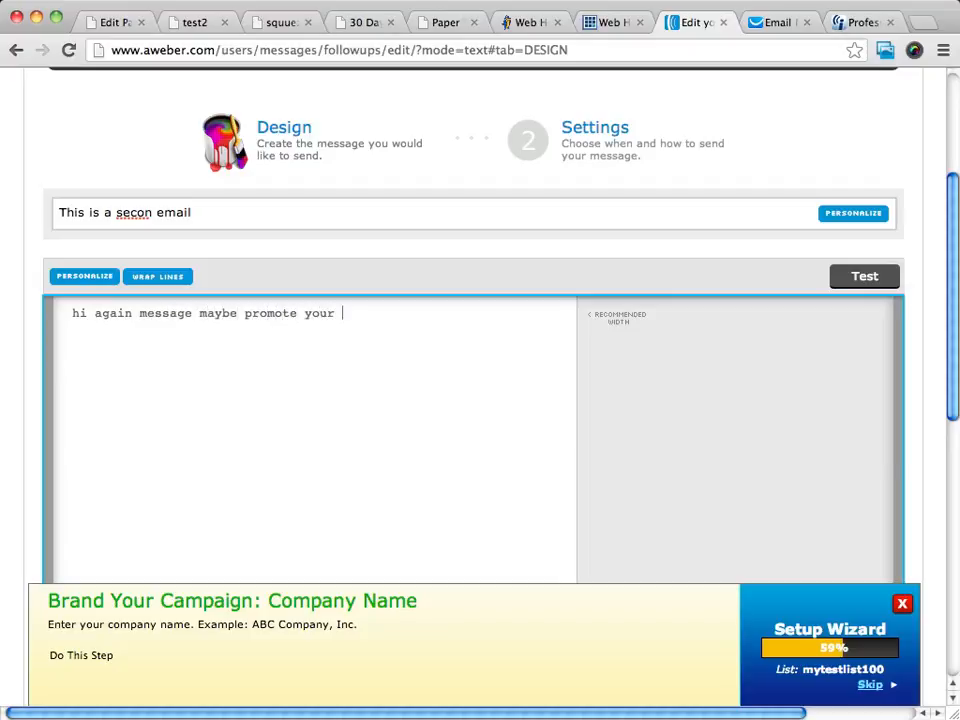
{"action": "type", "text": "oto or just welcome them to"}
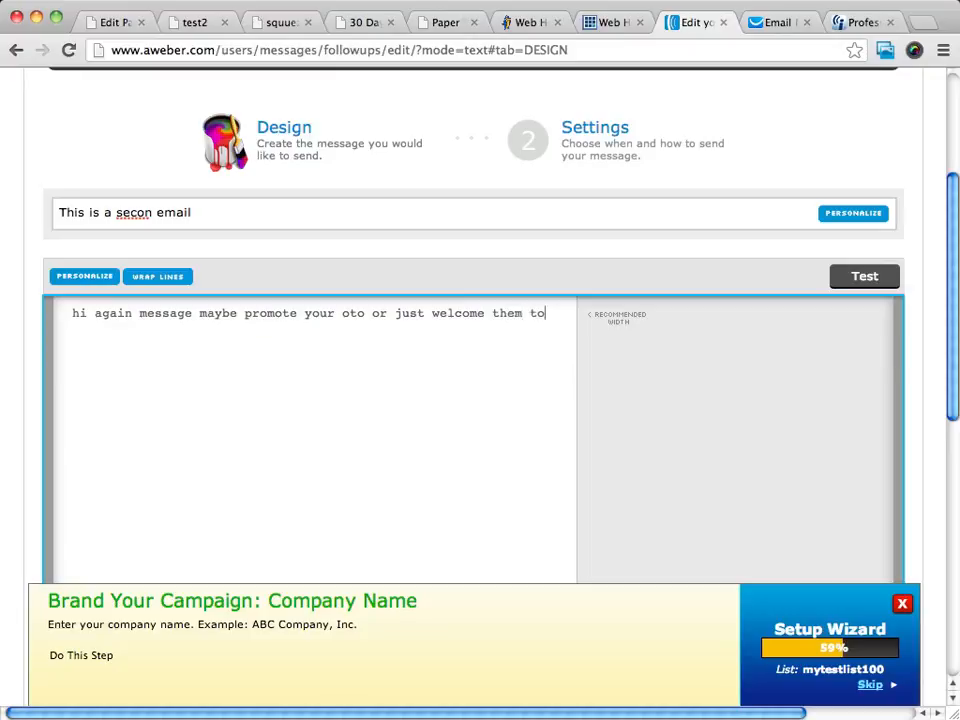
{"action": "type", "text": " your list and tell abou"}
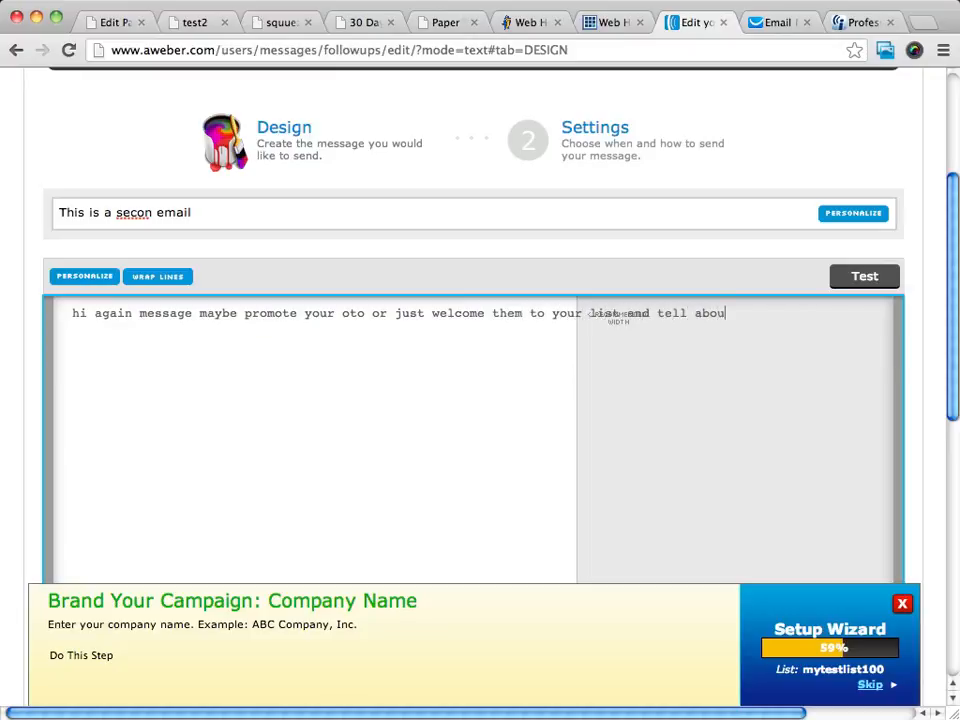
{"action": "type", "text": "t yourself"}
{"action": "left_click", "coordinate": [148, 276]}
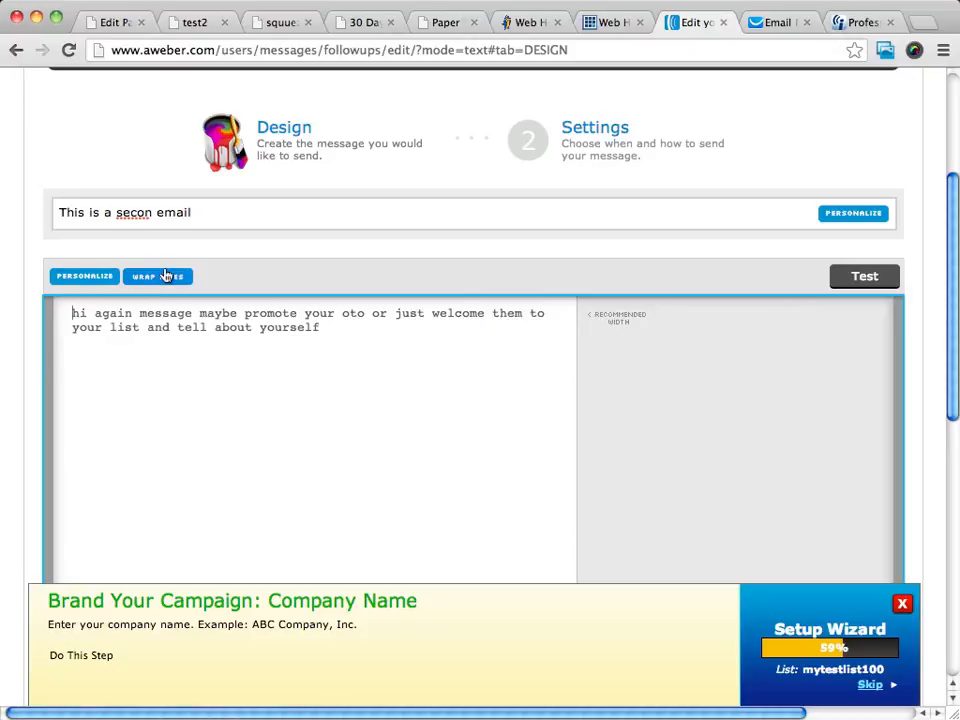
{"action": "left_click", "coordinate": [152, 213]}
{"action": "type", "text": "d"}
{"action": "scroll", "coordinate": [591, 314], "scroll_direction": "down", "scroll_amount": 4}
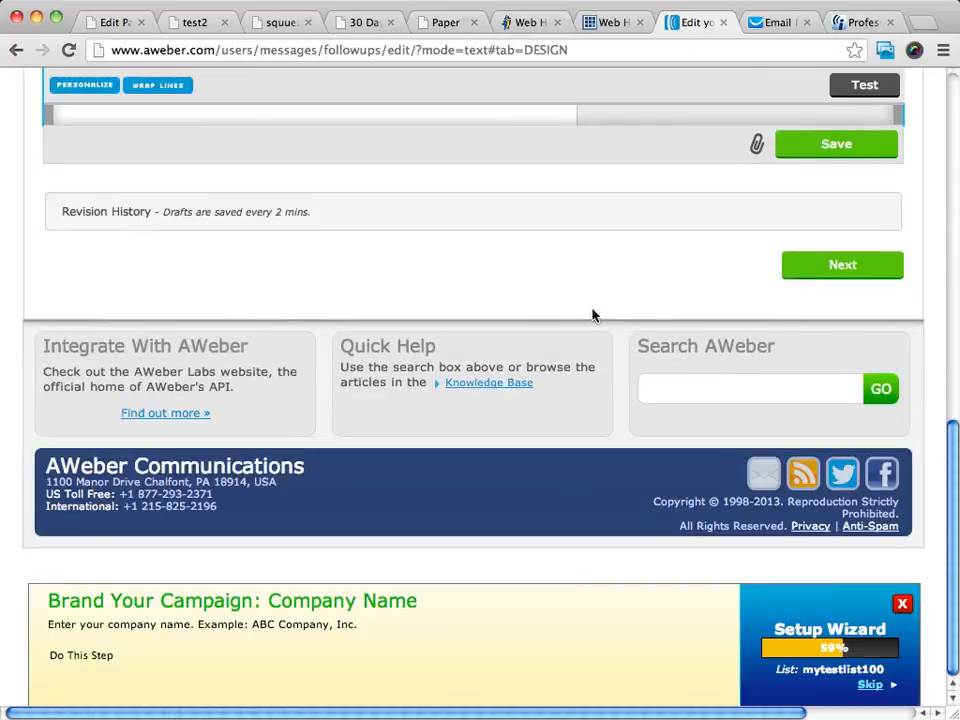
- Change the second follow-up's interval from 999 to 1 day after the previous message
{"action": "left_click", "coordinate": [828, 262]}
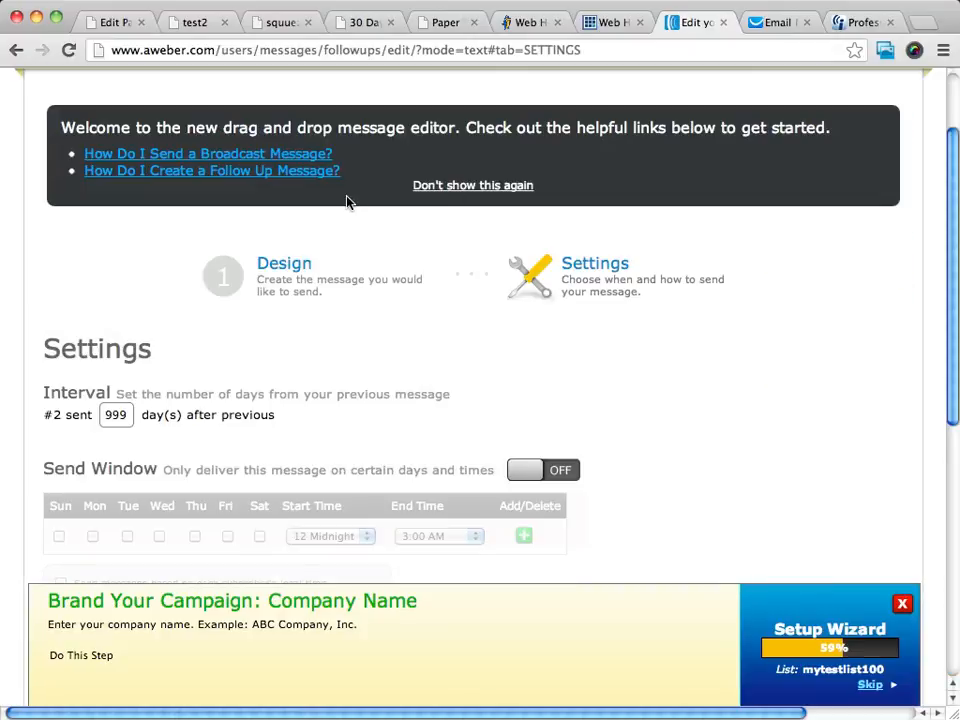
{"action": "scroll", "coordinate": [580, 331], "scroll_direction": "down", "scroll_amount": 1}
{"action": "scroll", "coordinate": [592, 330], "scroll_direction": "down", "scroll_amount": 1}
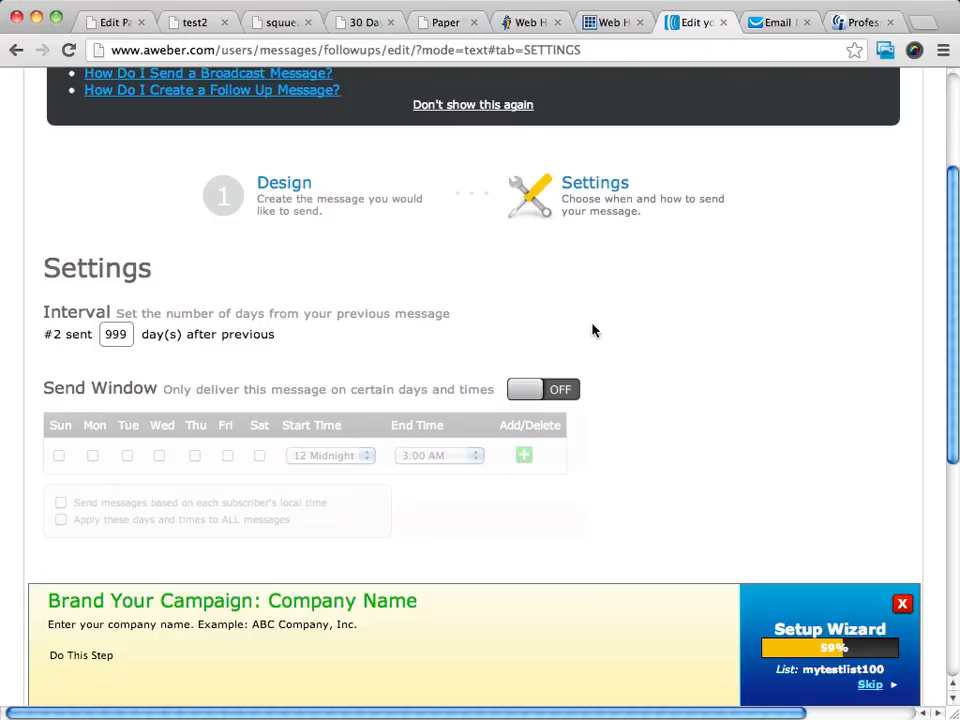
{"action": "scroll", "coordinate": [221, 300], "scroll_direction": "down", "scroll_amount": 2}
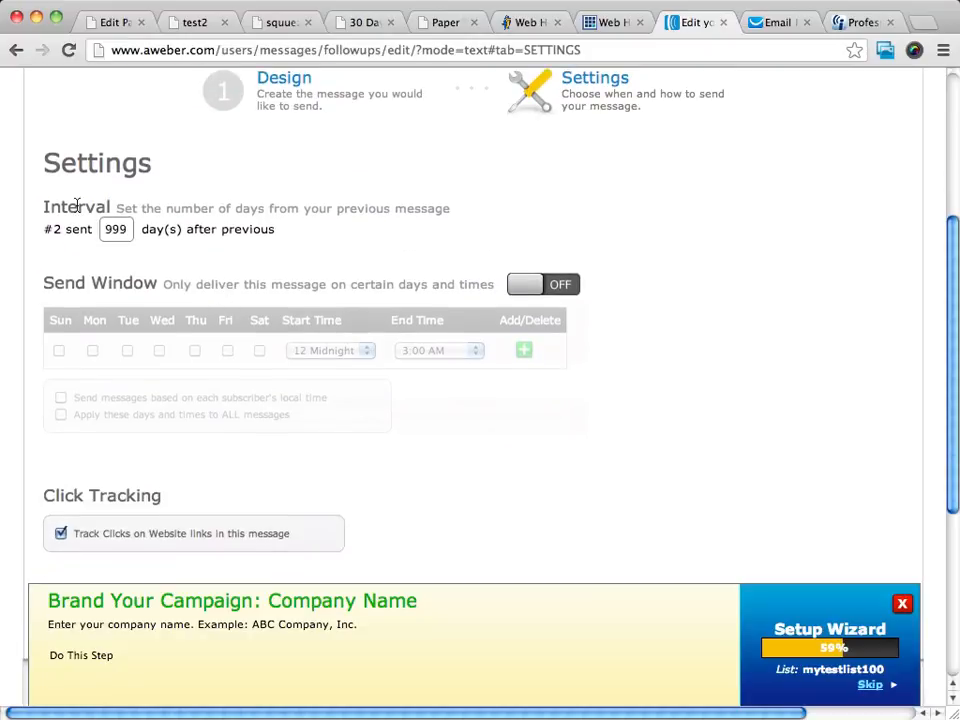
{"action": "left_click_drag", "start_coordinate": [125, 229], "coordinate": [95, 230]}
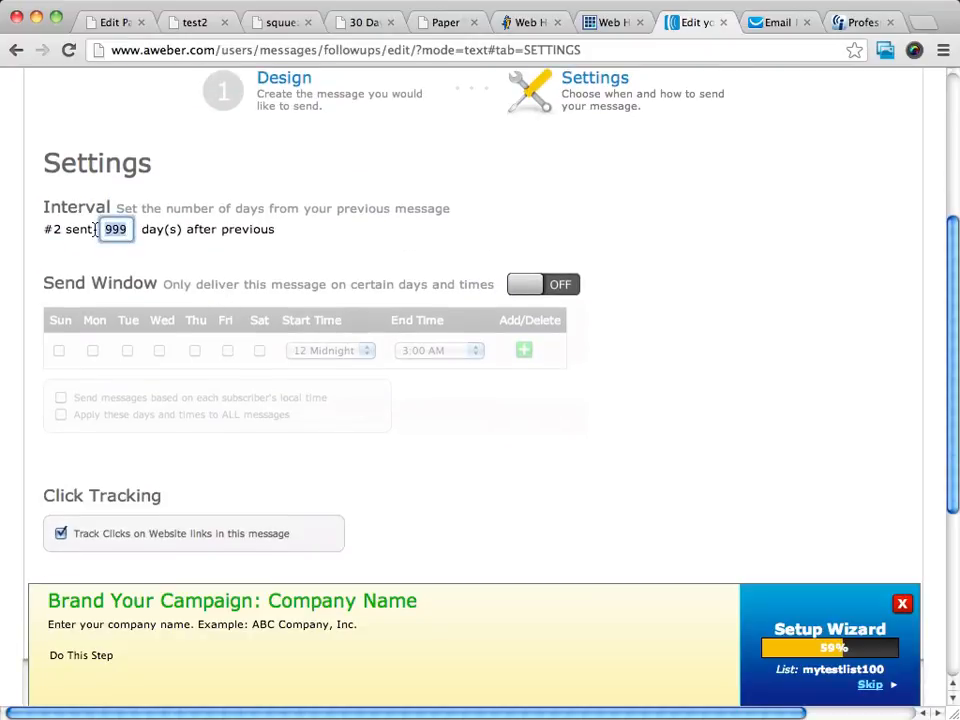
{"action": "type", "text": "1"}
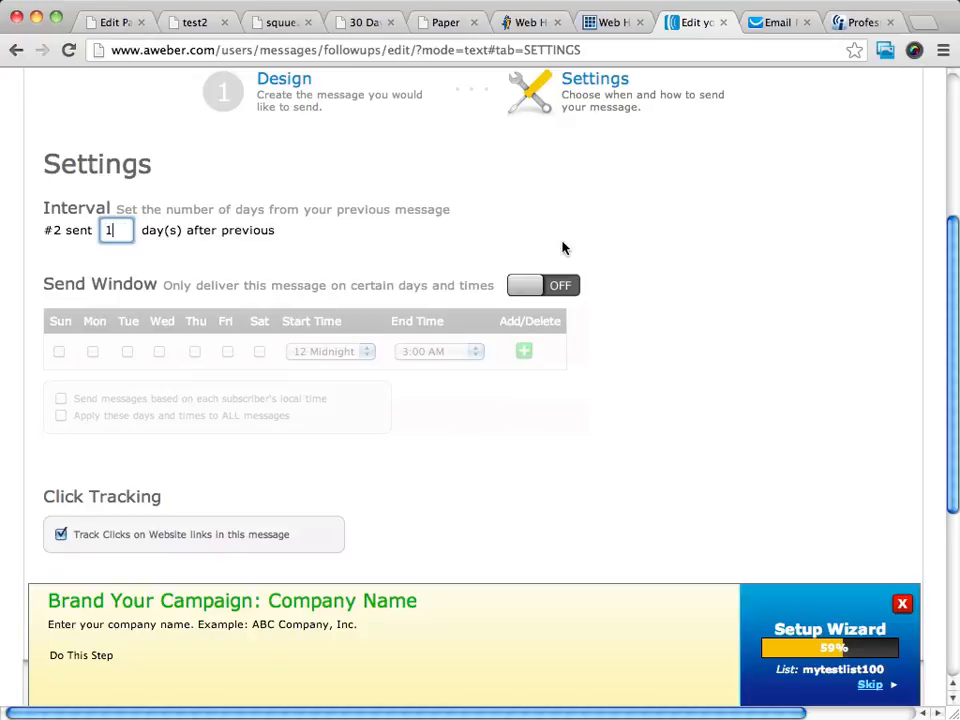
- Switch the send window on with a 12 Midnight start time
{"action": "scroll", "coordinate": [590, 265], "scroll_direction": "right", "scroll_amount": 1}
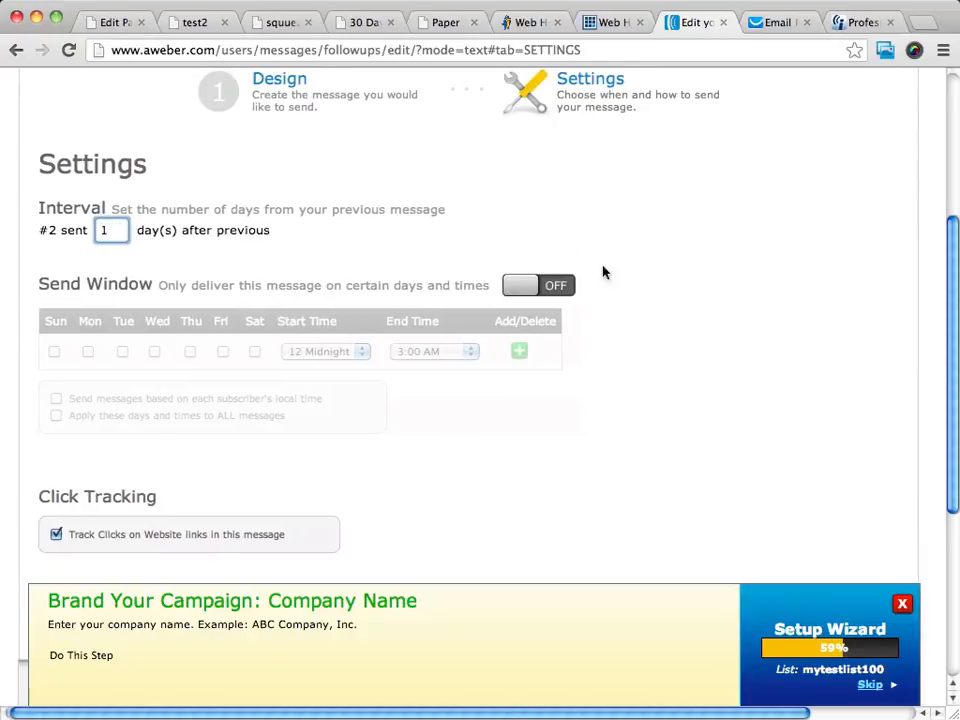
{"action": "left_click", "coordinate": [529, 288]}
{"action": "scroll", "coordinate": [537, 289], "scroll_direction": "left", "scroll_amount": 1}
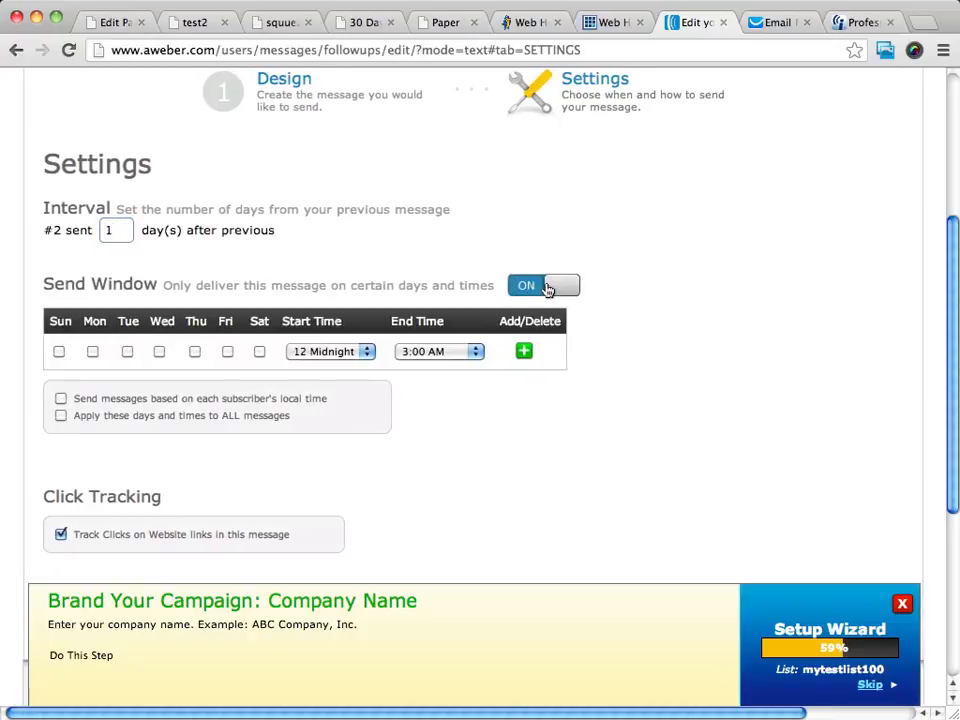
{"action": "left_click", "coordinate": [547, 289]}
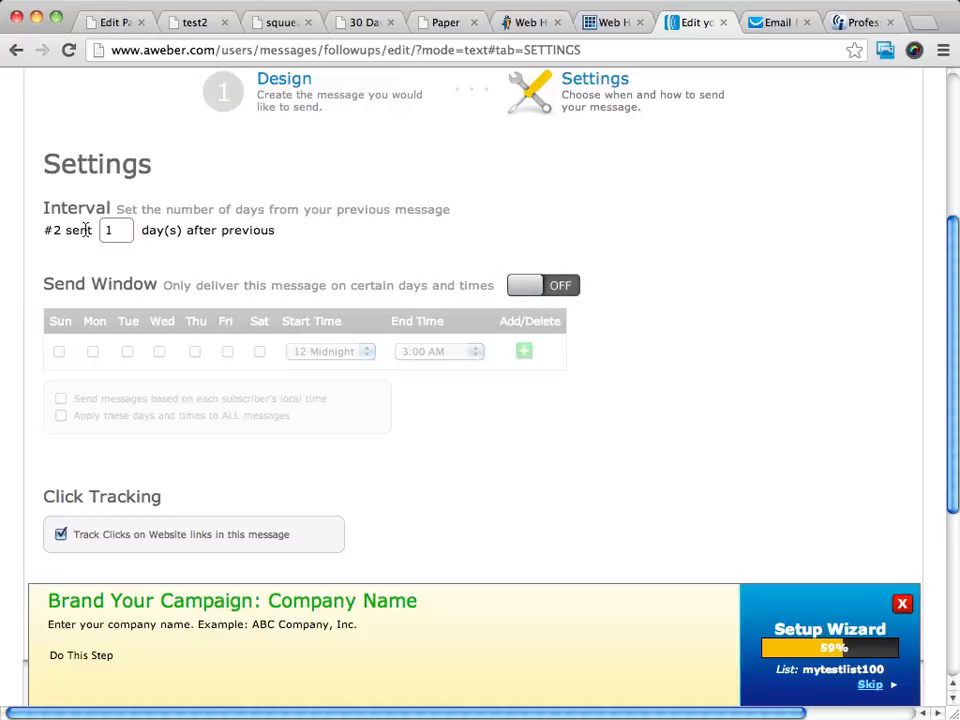
{"action": "scroll", "coordinate": [465, 258], "scroll_direction": "down", "scroll_amount": 3}
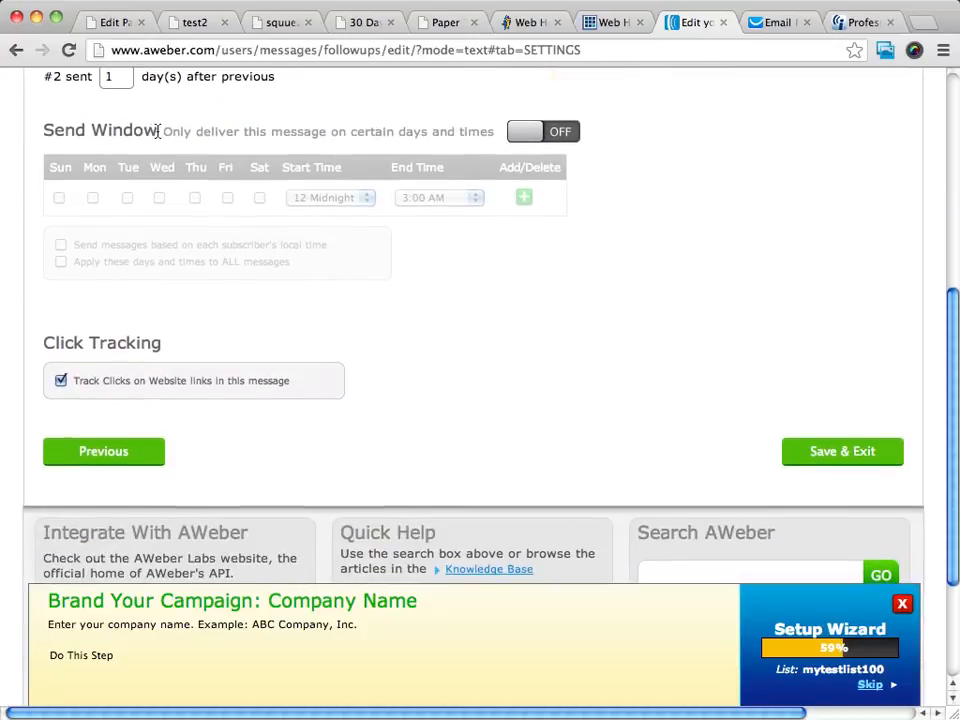
{"action": "left_click", "coordinate": [522, 131]}
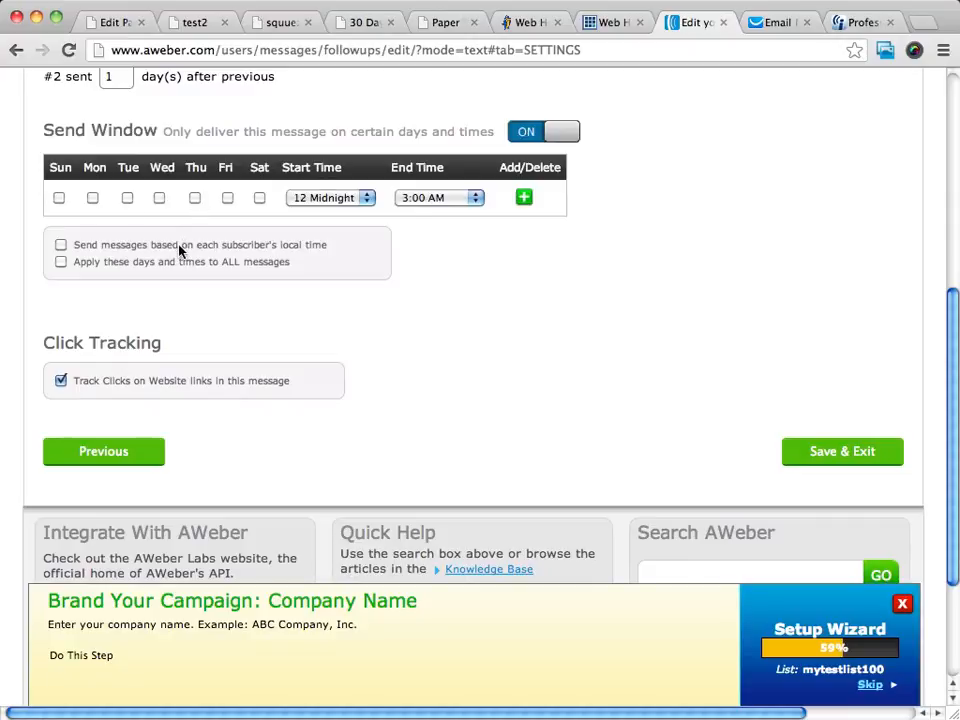
{"action": "left_click", "coordinate": [330, 198]}
{"action": "left_click", "coordinate": [330, 197]}
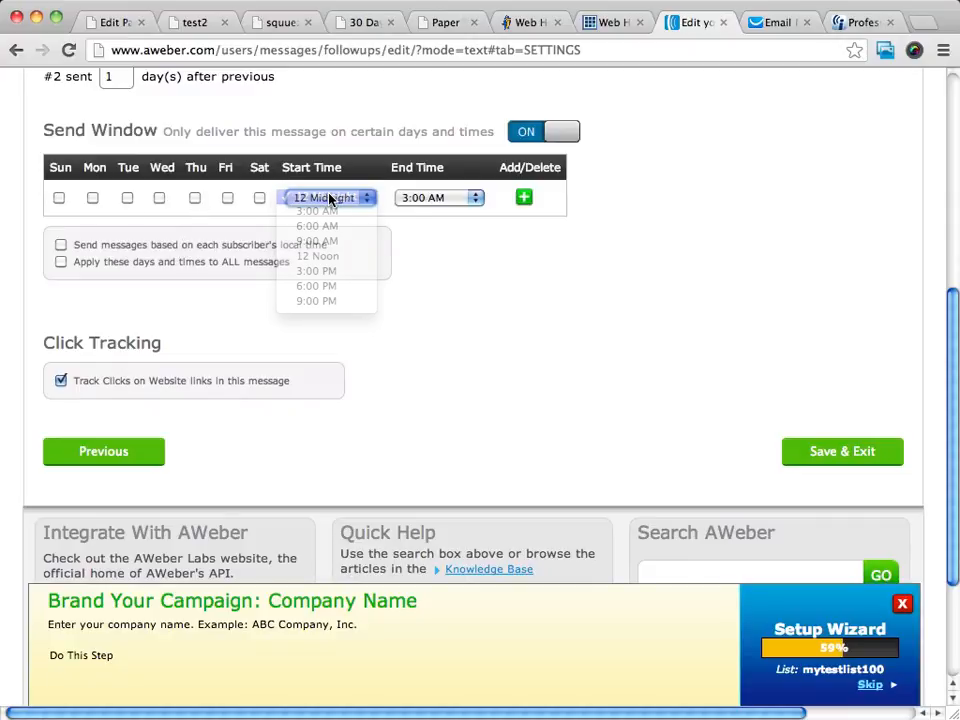
- Save the second follow-up message and exit the editor
{"action": "scroll", "coordinate": [443, 302], "scroll_direction": "up", "scroll_amount": 5}
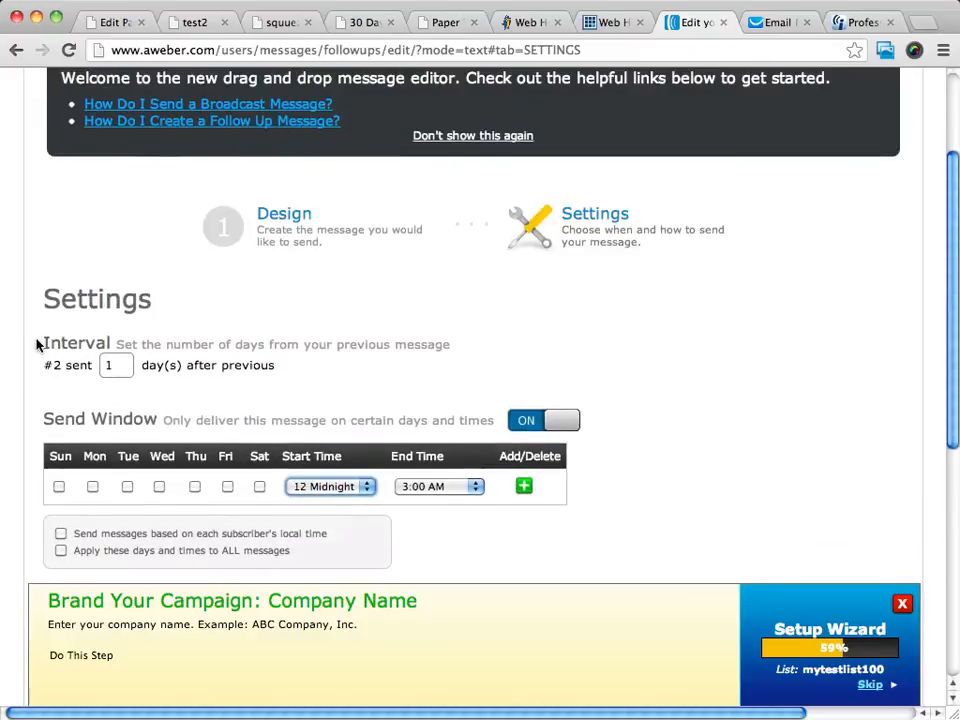
{"action": "scroll", "coordinate": [264, 274], "scroll_direction": "down", "scroll_amount": 1}
{"action": "scroll", "coordinate": [263, 274], "scroll_direction": "down", "scroll_amount": 4}
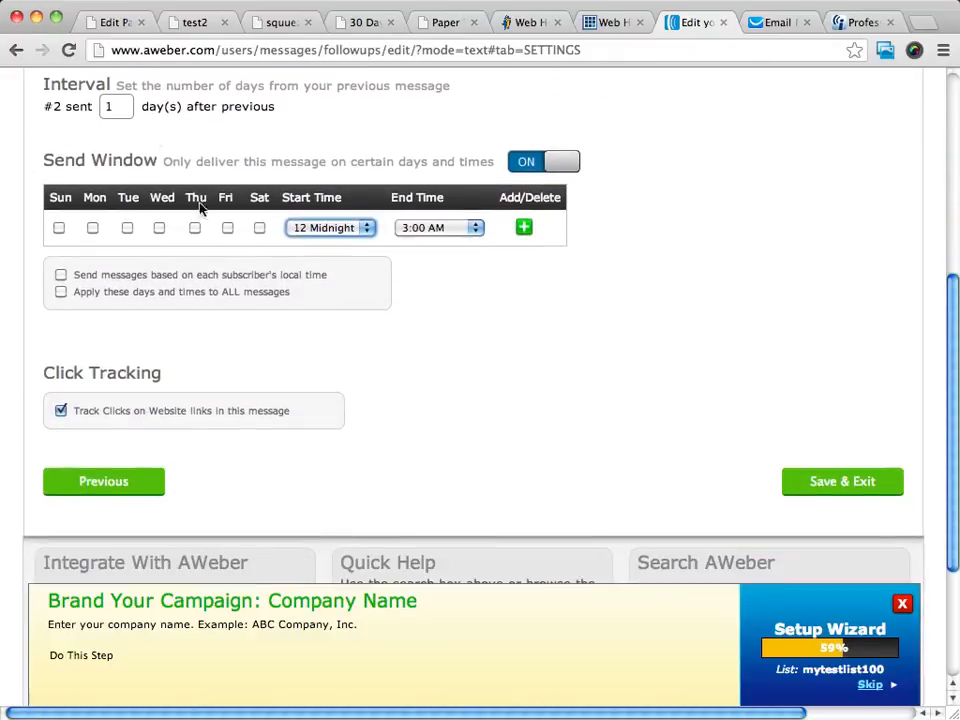
{"action": "scroll", "coordinate": [116, 100], "scroll_direction": "right", "scroll_amount": 2}
{"action": "scroll", "coordinate": [111, 110], "scroll_direction": "right", "scroll_amount": 2}
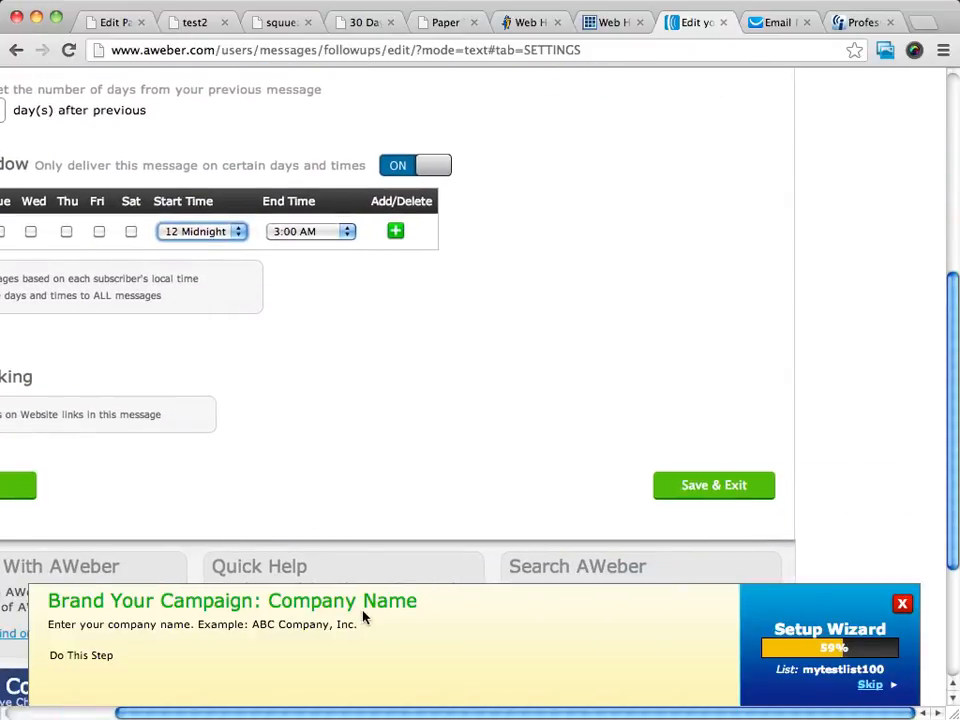
{"action": "left_click", "coordinate": [707, 485]}
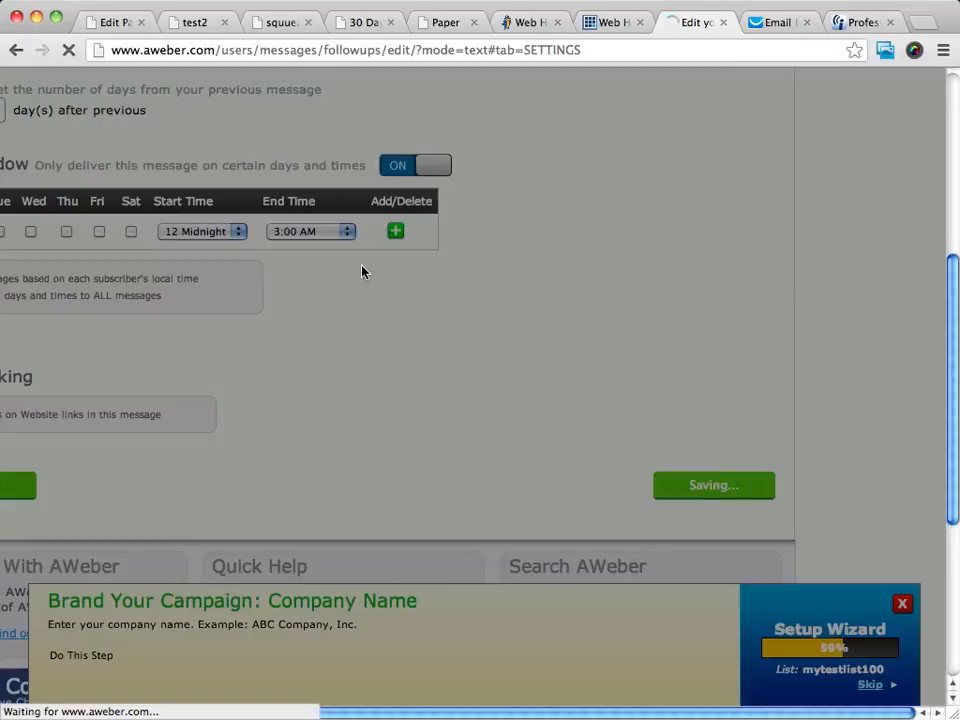